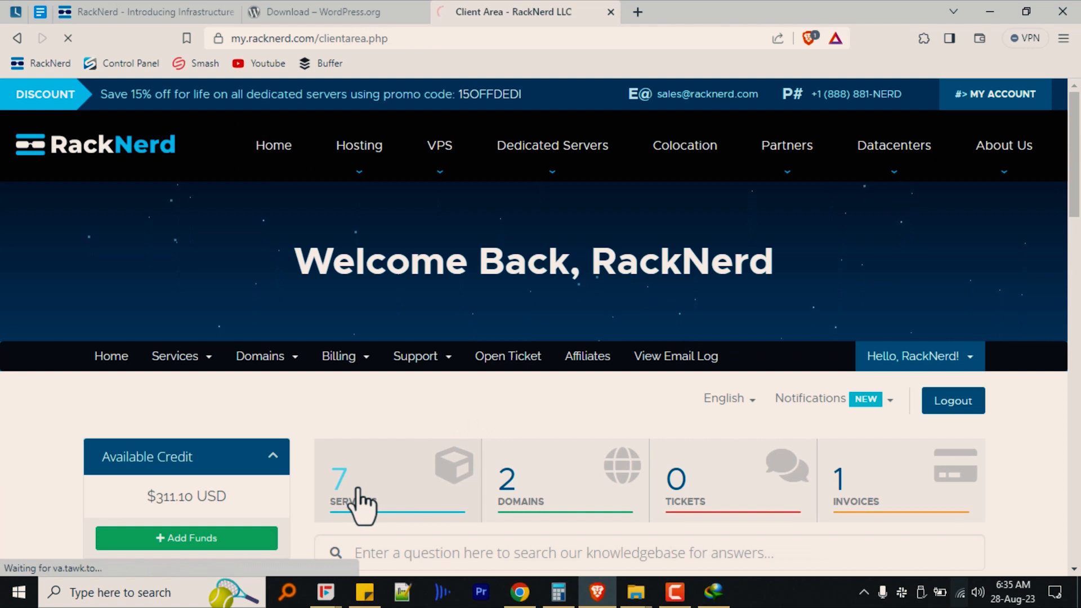
Open the RackNerd Shared Hosting - 30GB service from the services list and log in to its cPanel.
{"action": "left_click", "coordinate": [361, 503]}
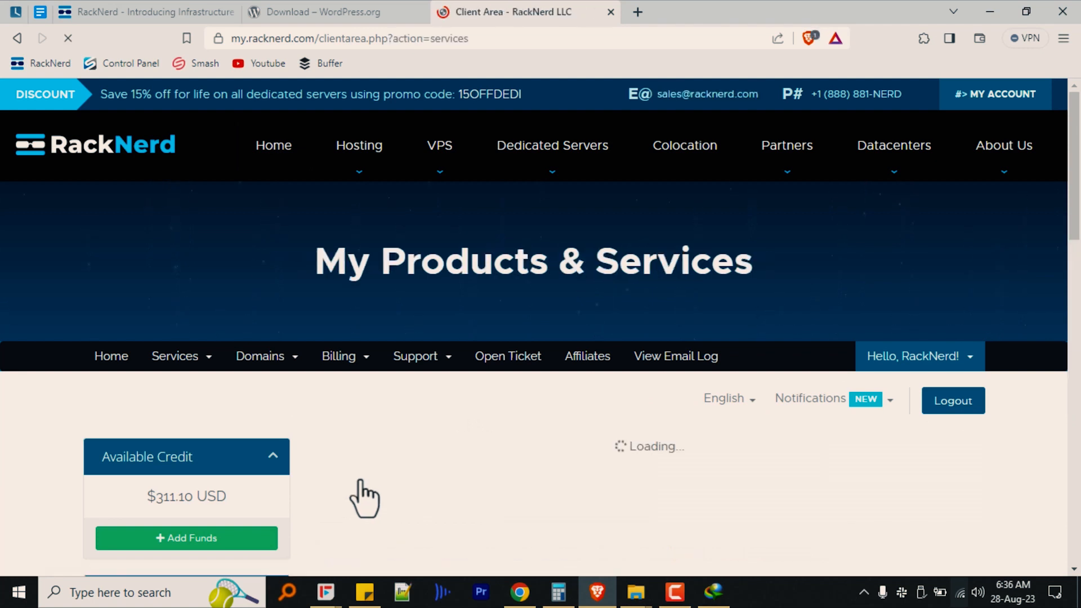
{"action": "scroll", "coordinate": [363, 478], "scroll_direction": "down", "scroll_amount": 4}
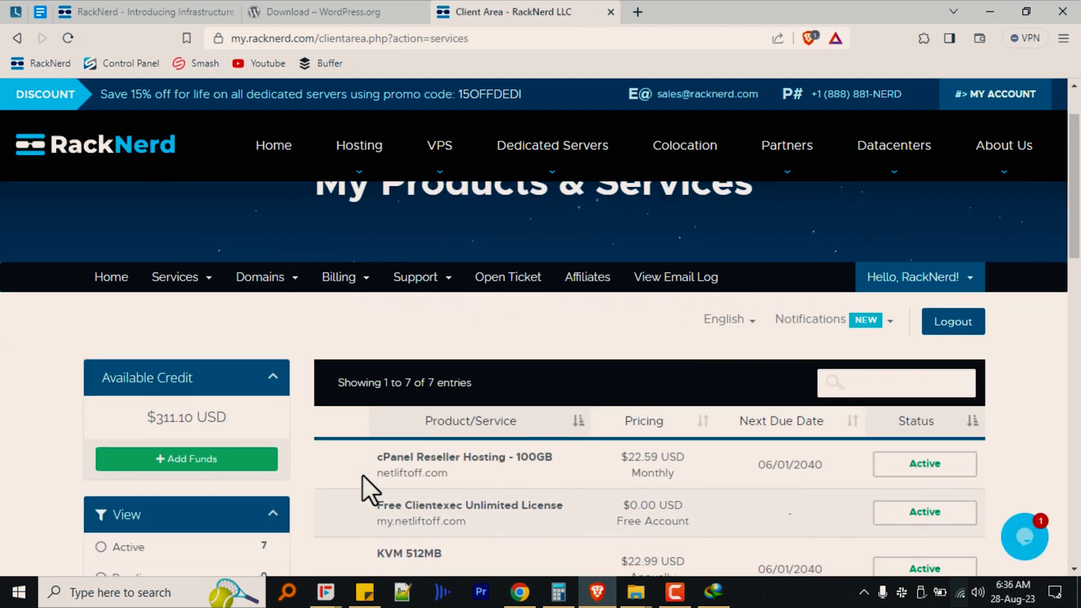
{"action": "scroll", "coordinate": [367, 490], "scroll_direction": "down", "scroll_amount": 4}
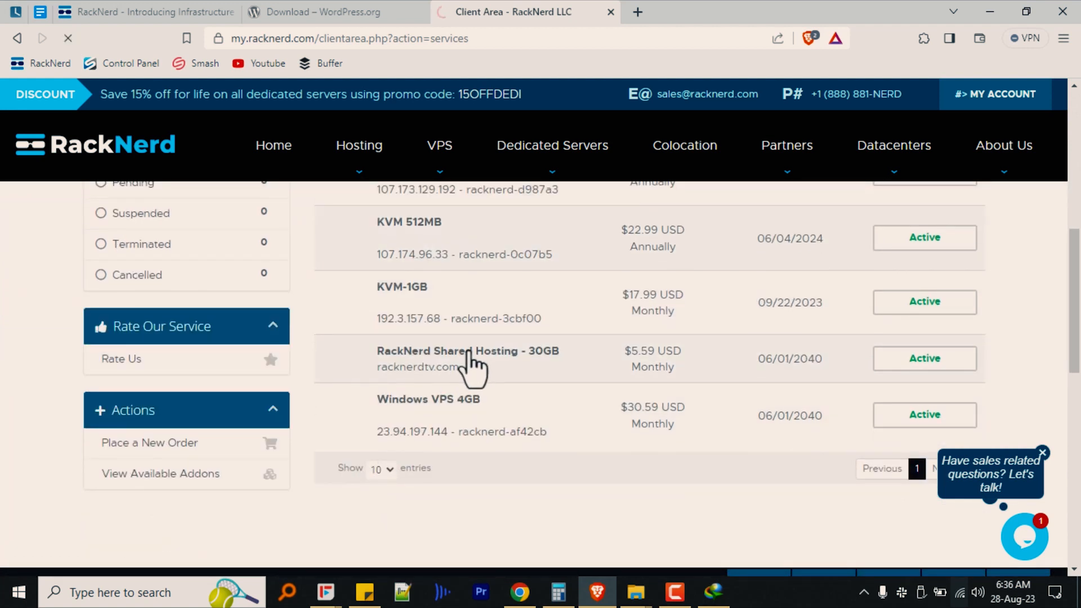
{"action": "left_click_drag", "start_coordinate": [468, 351], "coordinate": [528, 374]}
{"action": "scroll", "coordinate": [147, 428], "scroll_direction": "down", "scroll_amount": 3}
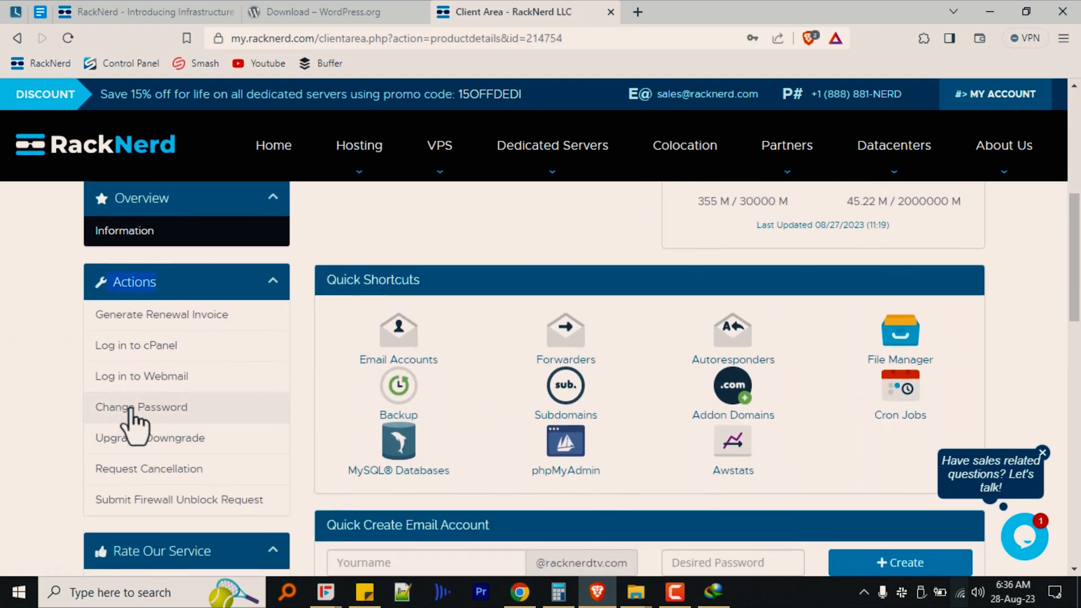
{"action": "left_click", "coordinate": [130, 346]}
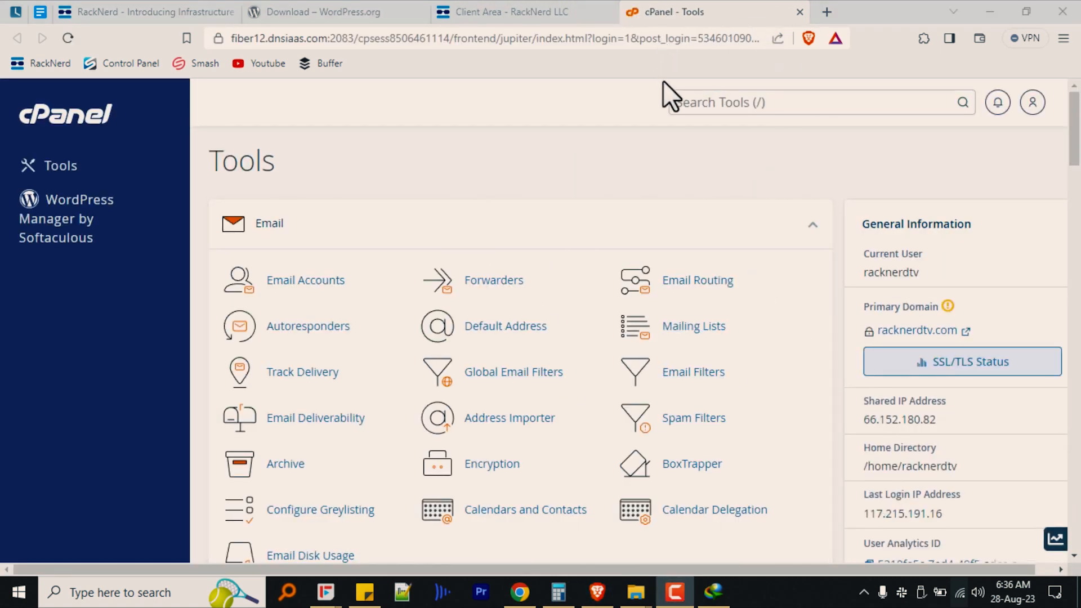
Search the cPanel tools for "file manager", launch File Manager and go to the public_html folder.
{"action": "left_click", "coordinate": [712, 96]}
{"action": "type", "text": "fi"}
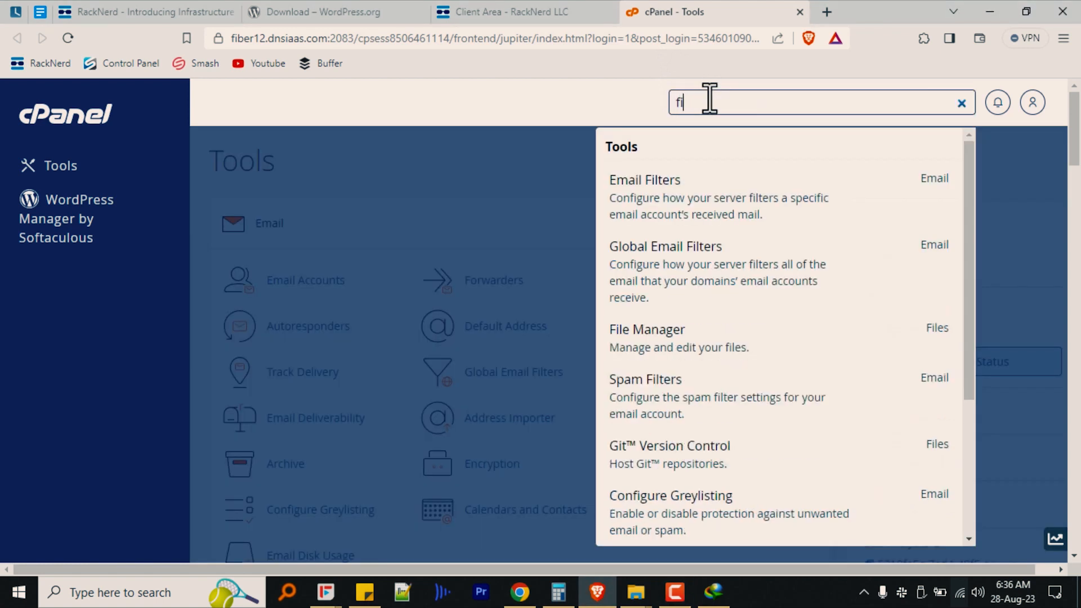
{"action": "type", "text": "le manager"}
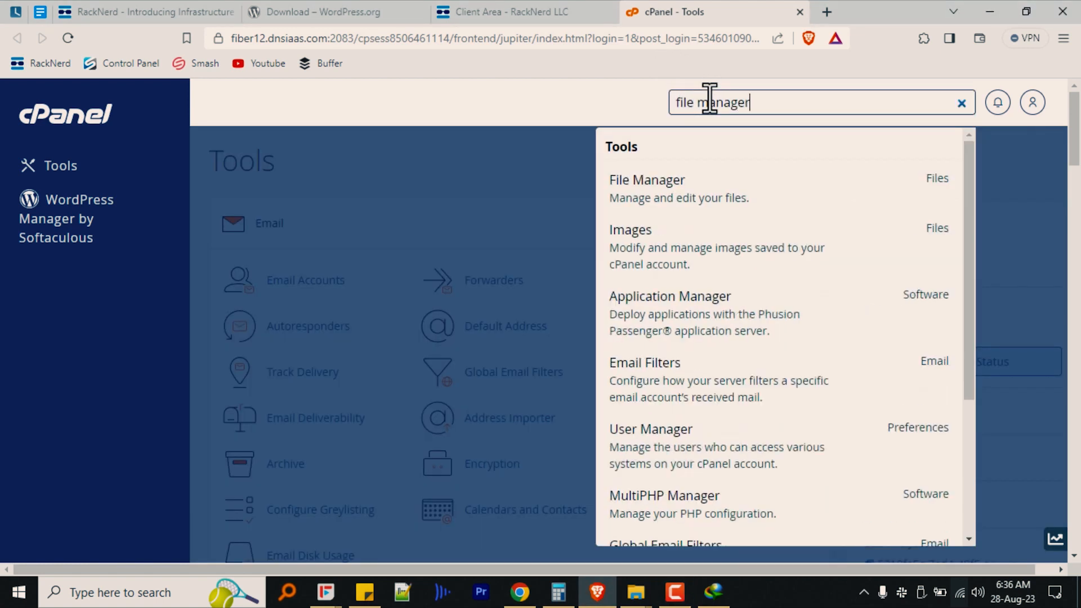
{"action": "left_click", "coordinate": [662, 195]}
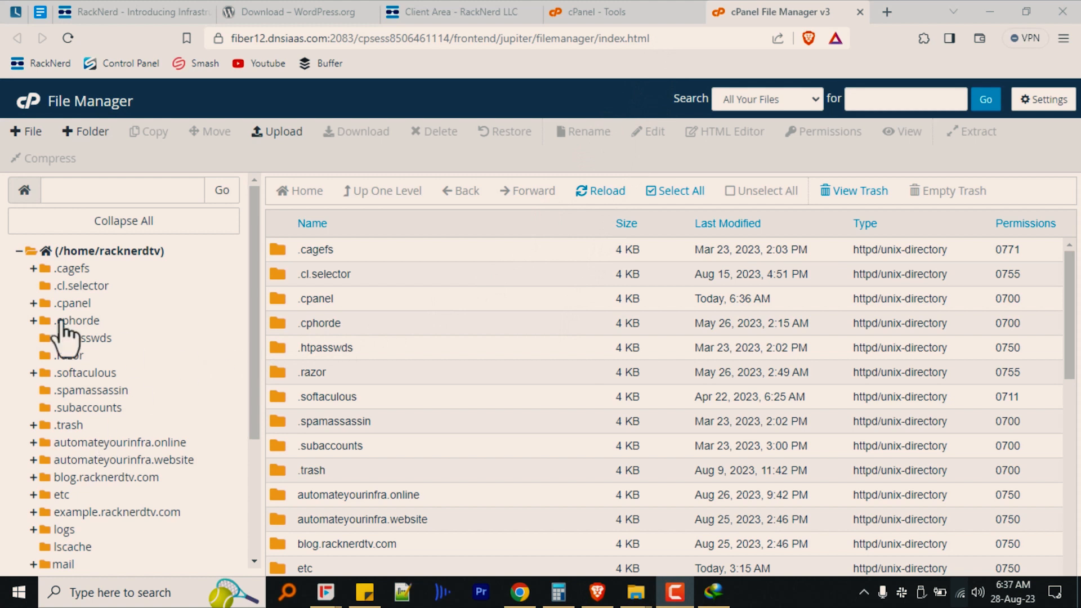
{"action": "scroll", "coordinate": [91, 386], "scroll_direction": "down", "scroll_amount": 3}
{"action": "left_click", "coordinate": [60, 440]}
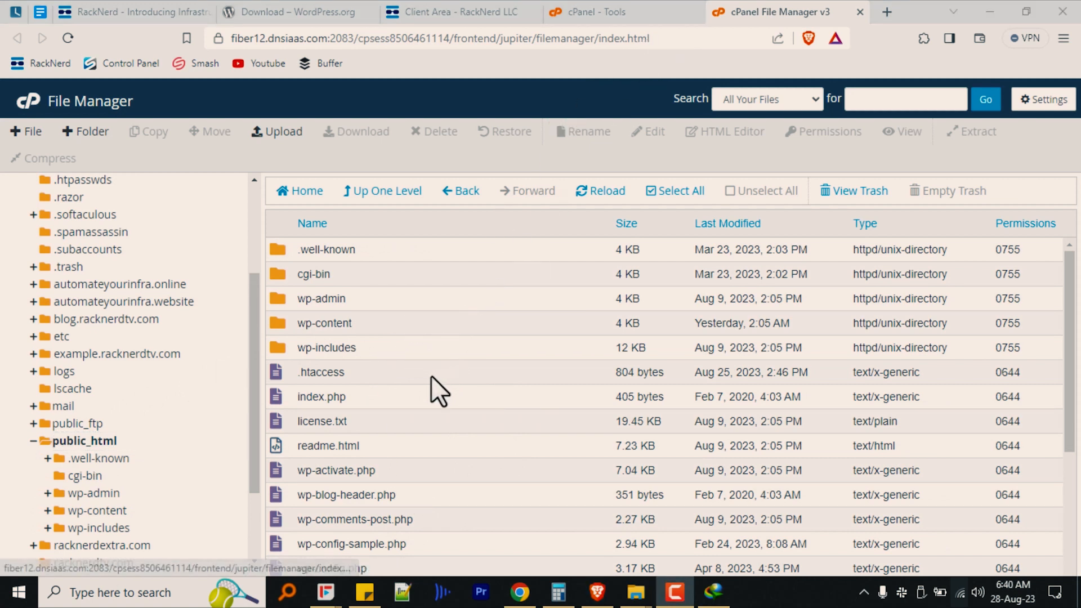
Permanently delete the existing WordPress files and folders in public_html, skipping the trash.
{"action": "left_click", "coordinate": [380, 305]}
{"action": "left_click", "coordinate": [381, 305]}
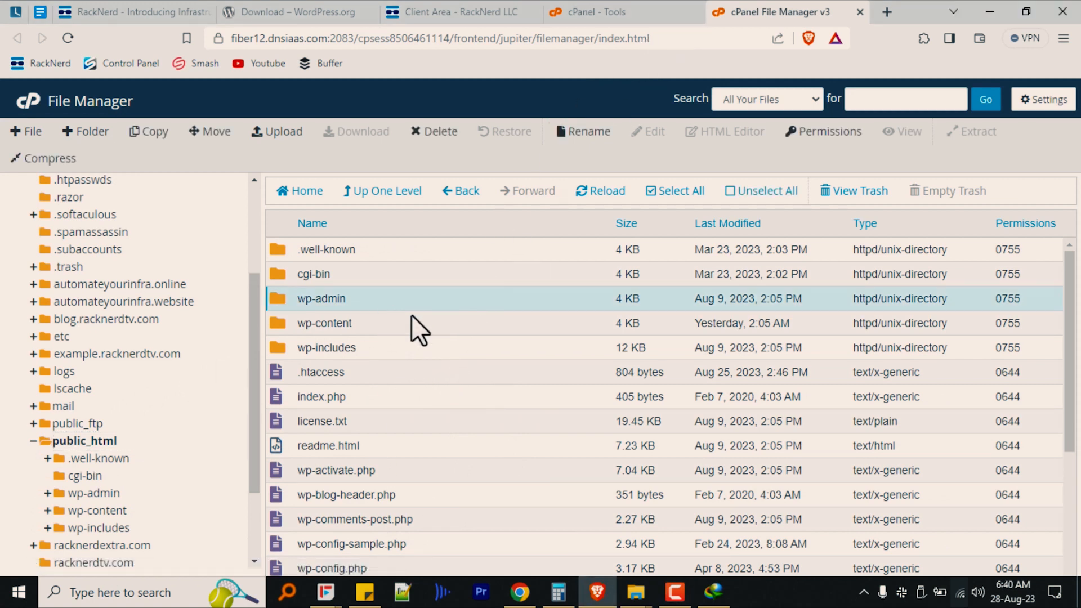
{"action": "left_click_drag", "start_coordinate": [1074, 362], "coordinate": [1073, 532]}
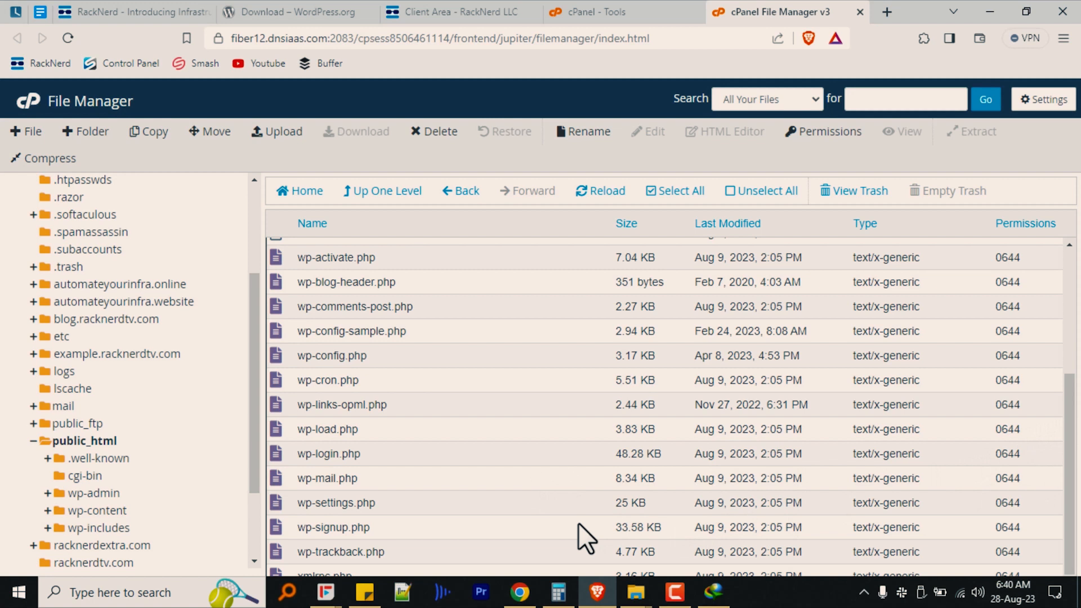
{"action": "key", "text": "ctrl+a"}
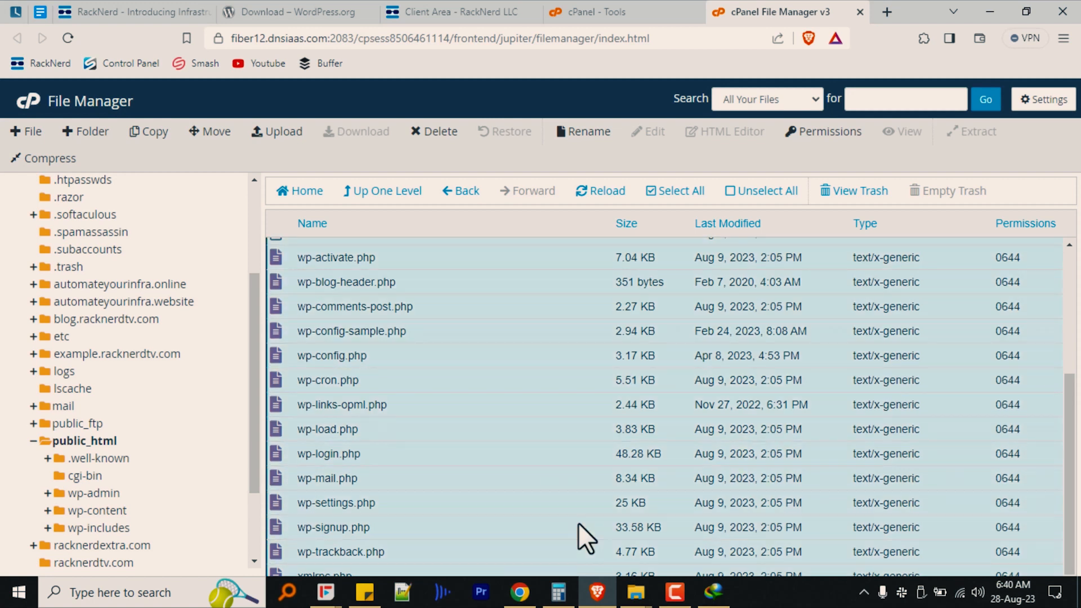
{"action": "key", "text": "Delete"}
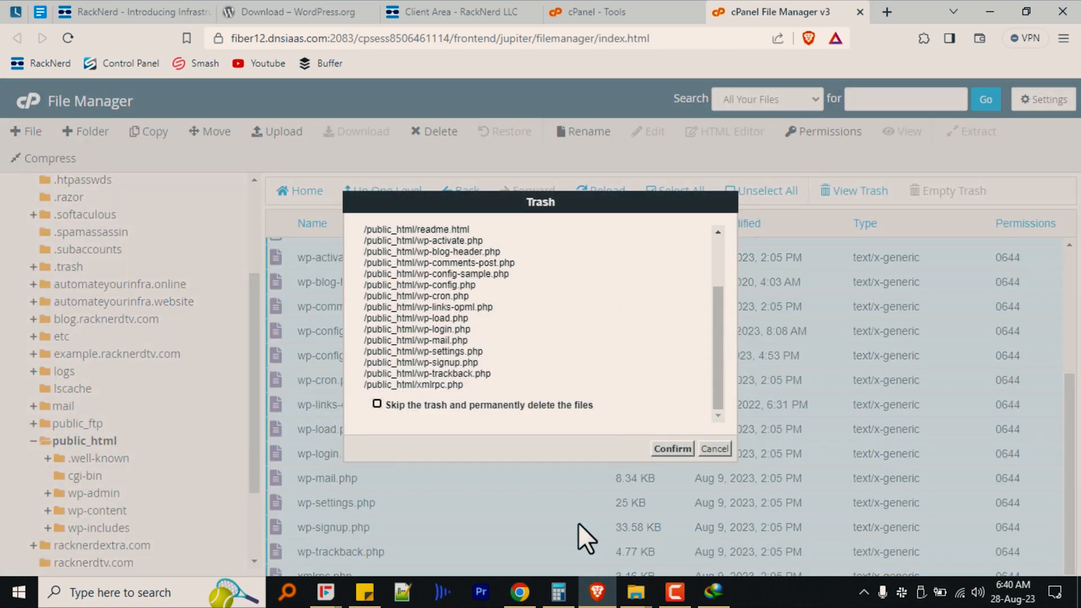
{"action": "left_click", "coordinate": [537, 408]}
{"action": "left_click", "coordinate": [670, 450]}
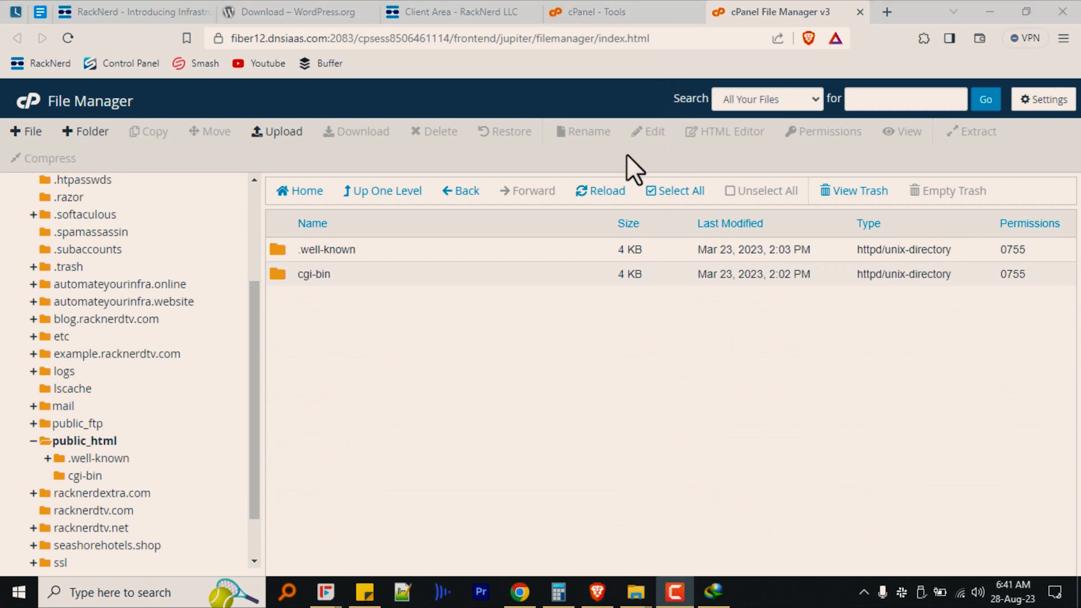
Upload wordpress-6.3.zip from the computer to public_html and return to that folder.
{"action": "left_click", "coordinate": [277, 131]}
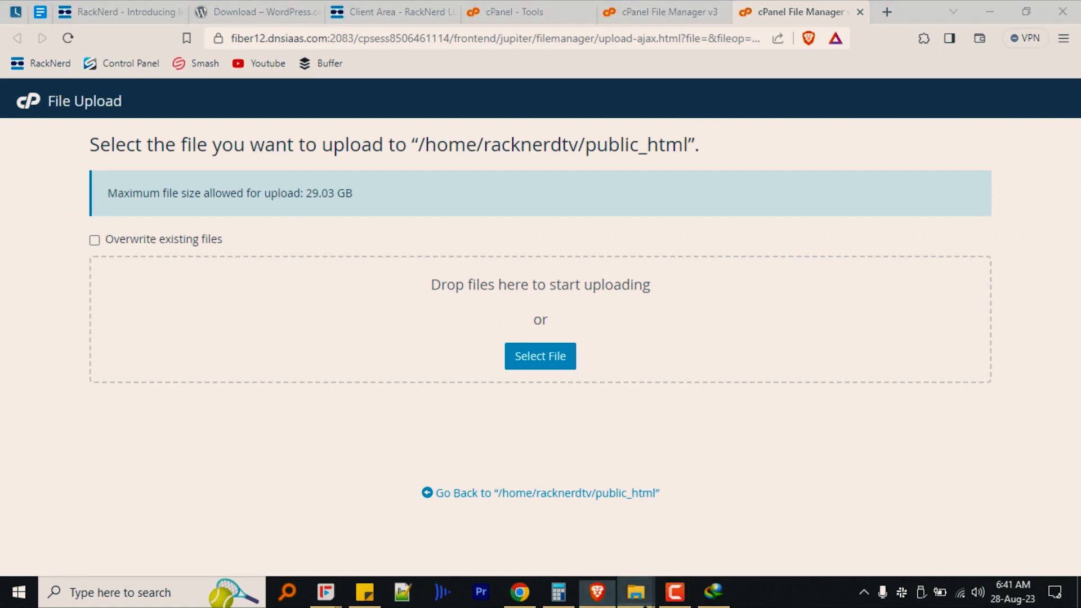
{"action": "mouse_move", "coordinate": [636, 591]}
{"action": "left_click", "coordinate": [702, 524]}
{"action": "left_click_drag", "start_coordinate": [606, 276], "coordinate": [312, 323]}
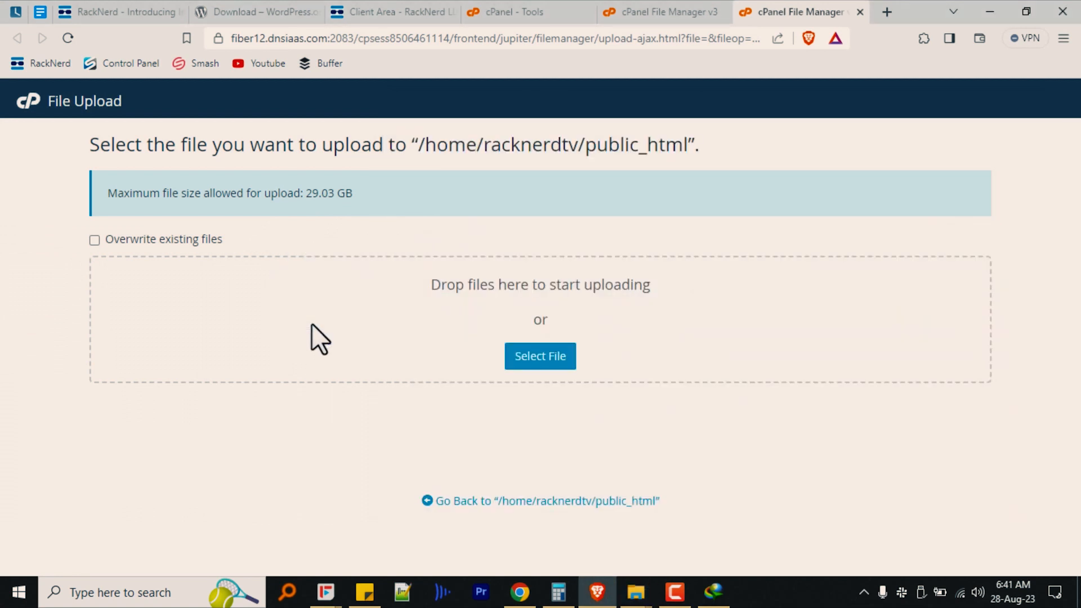
{"action": "left_click", "coordinate": [529, 503]}
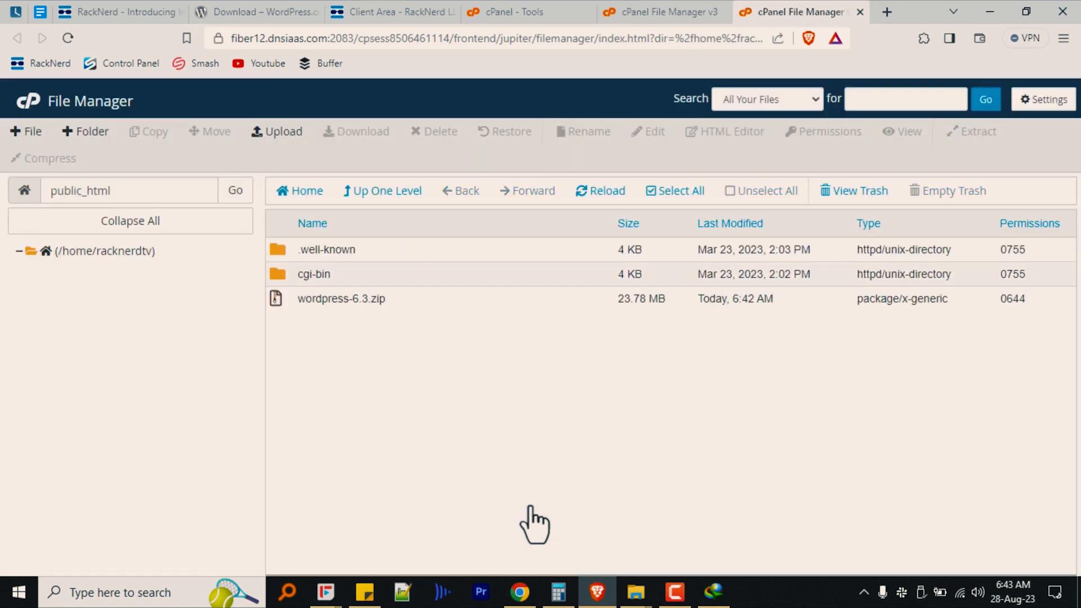
Extract wordpress-6.3.zip into /public_html and close the extraction results.
{"action": "left_click", "coordinate": [372, 307]}
{"action": "right_click", "coordinate": [373, 306]}
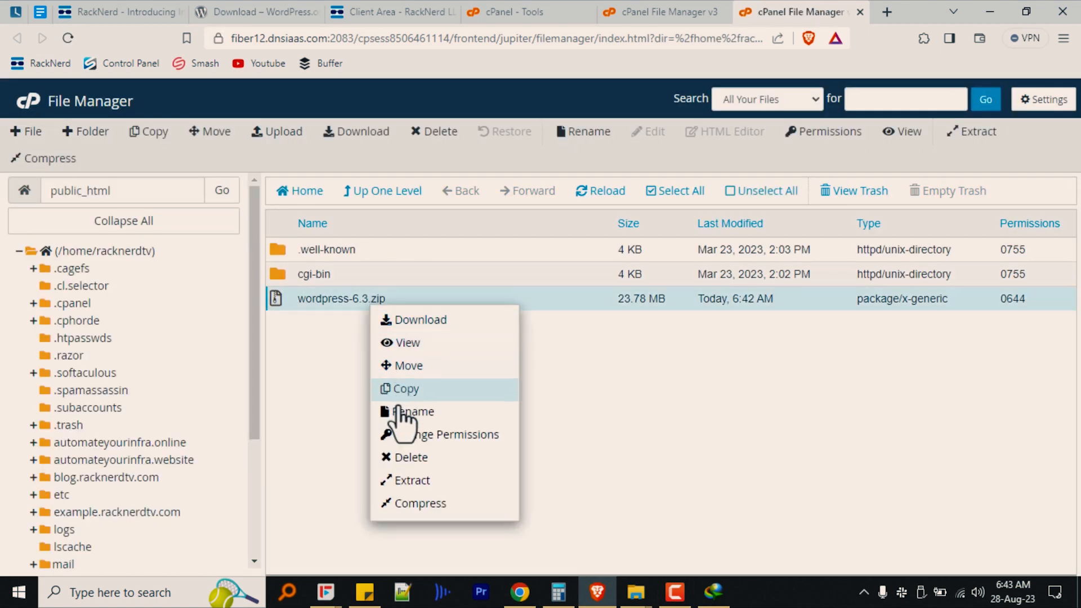
{"action": "left_click", "coordinate": [395, 481]}
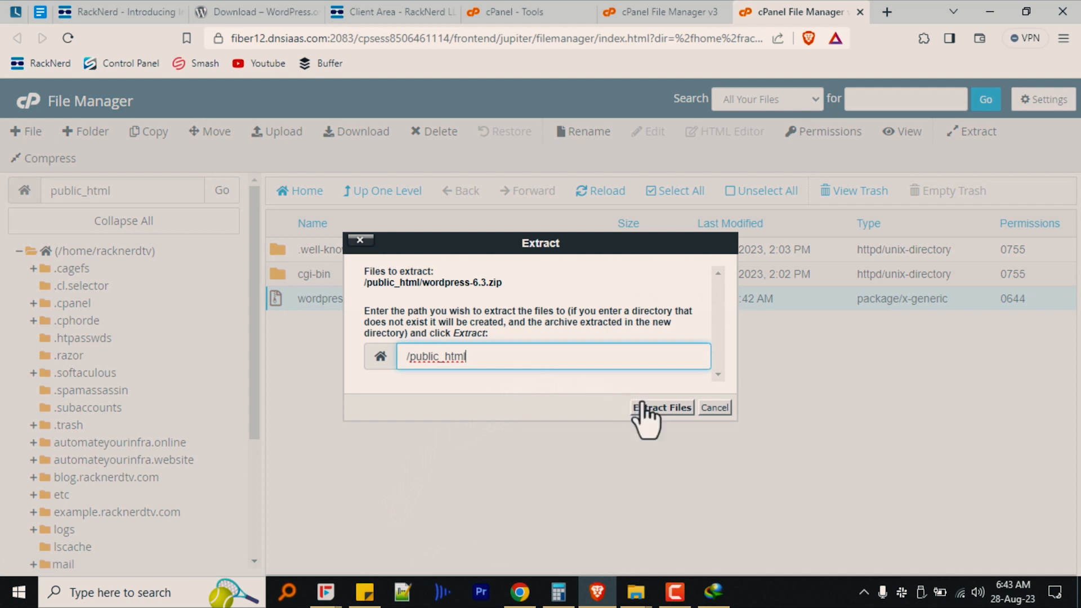
{"action": "left_click", "coordinate": [649, 408]}
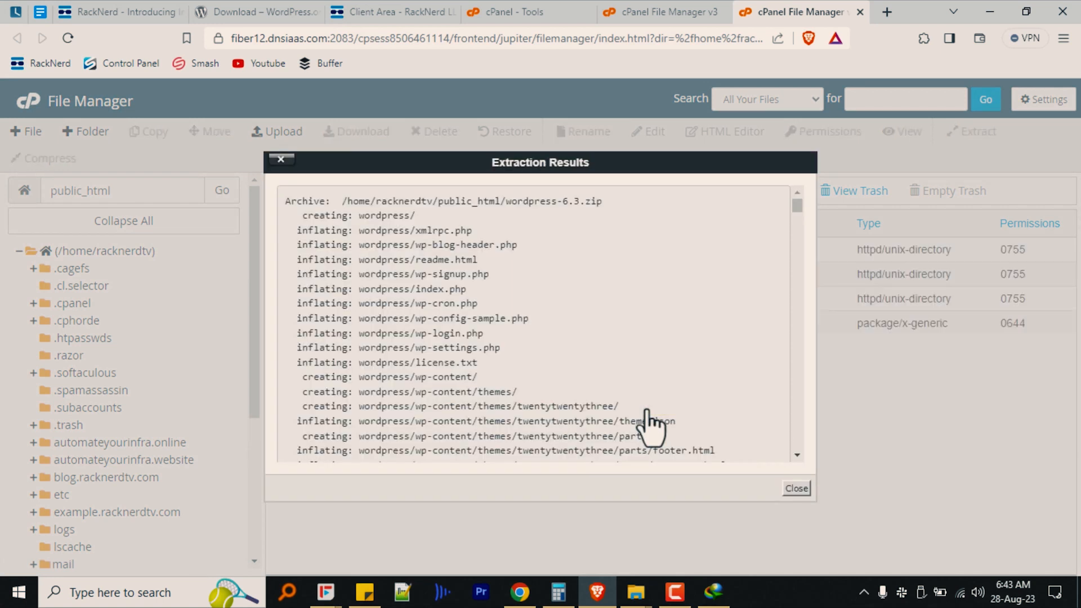
{"action": "left_click", "coordinate": [794, 490]}
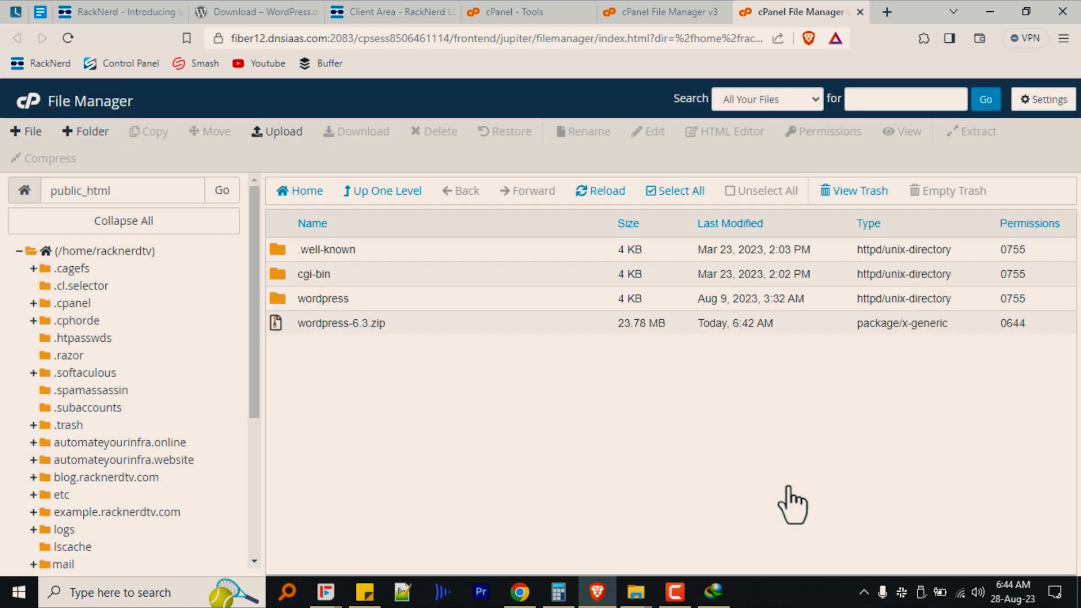
Move everything inside the extracted wordpress folder to /public_html and go back up to public_html.
{"action": "double_click", "coordinate": [366, 299]}
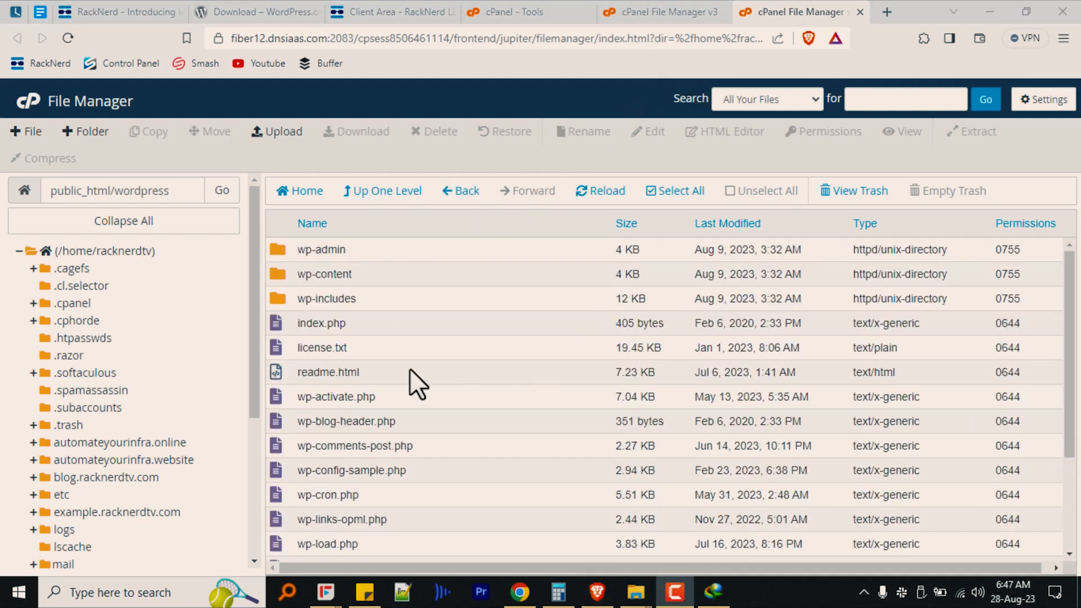
{"action": "left_click", "coordinate": [401, 302]}
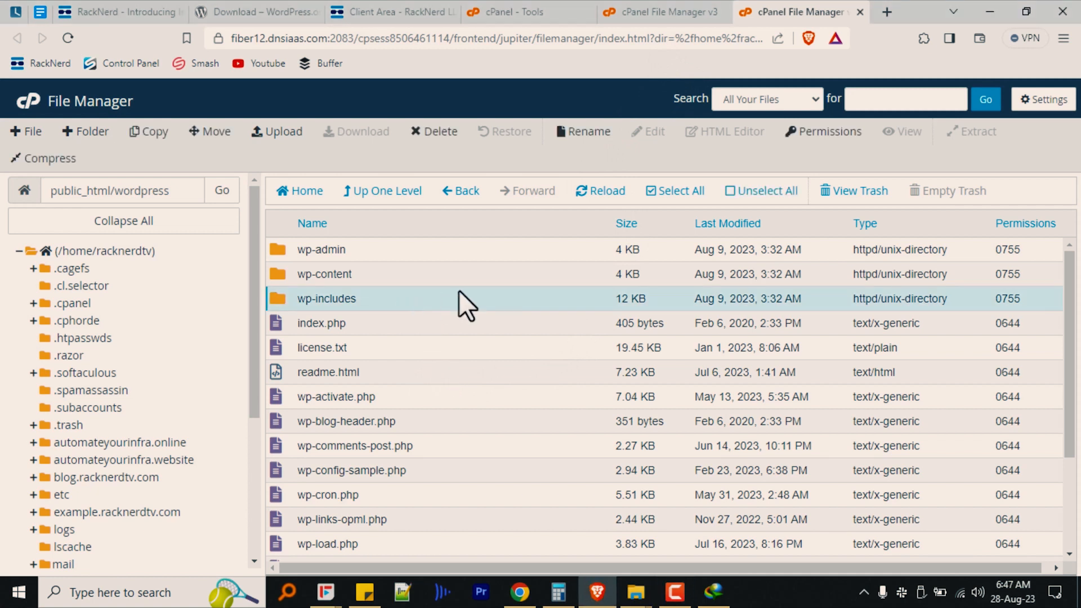
{"action": "left_click", "coordinate": [669, 194]}
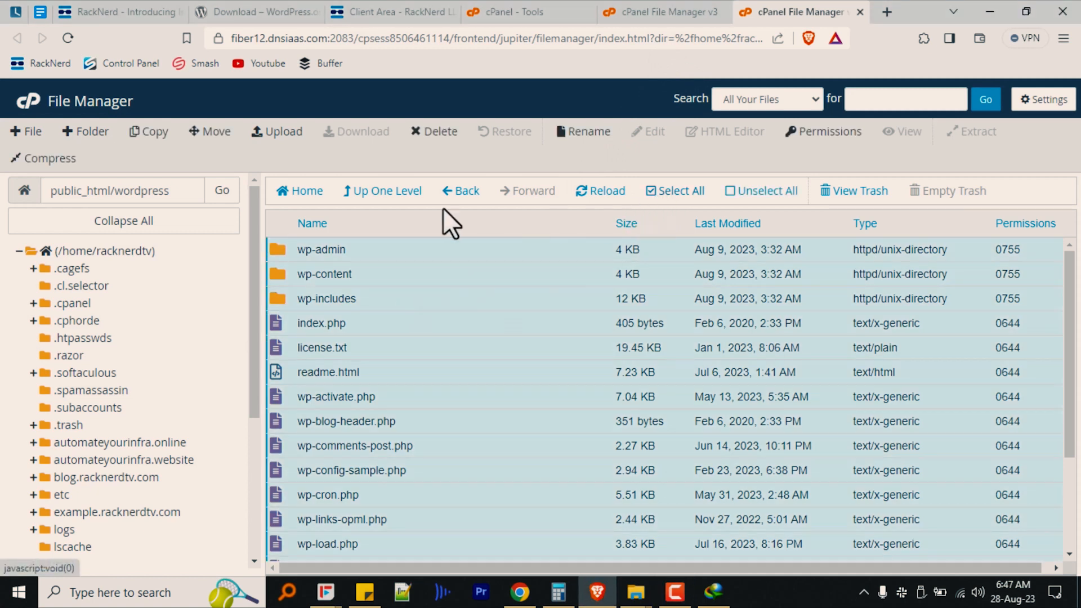
{"action": "left_click", "coordinate": [213, 133]}
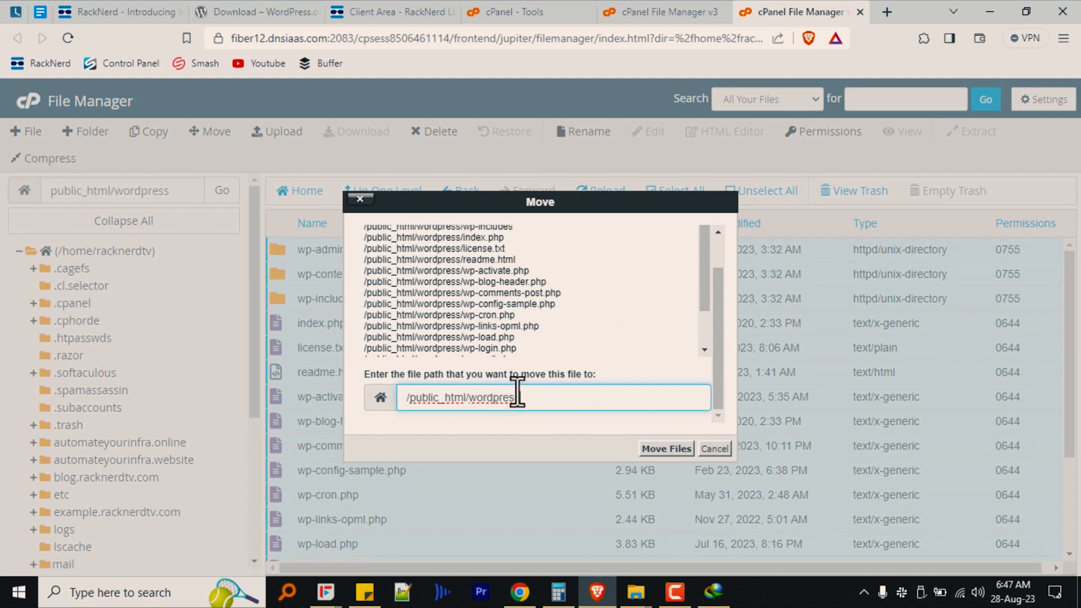
{"action": "left_click_drag", "start_coordinate": [521, 398], "coordinate": [467, 397]}
{"action": "key", "text": "BackSpace"}
{"action": "key", "text": "BackSpace"}
{"action": "left_click", "coordinate": [649, 451]}
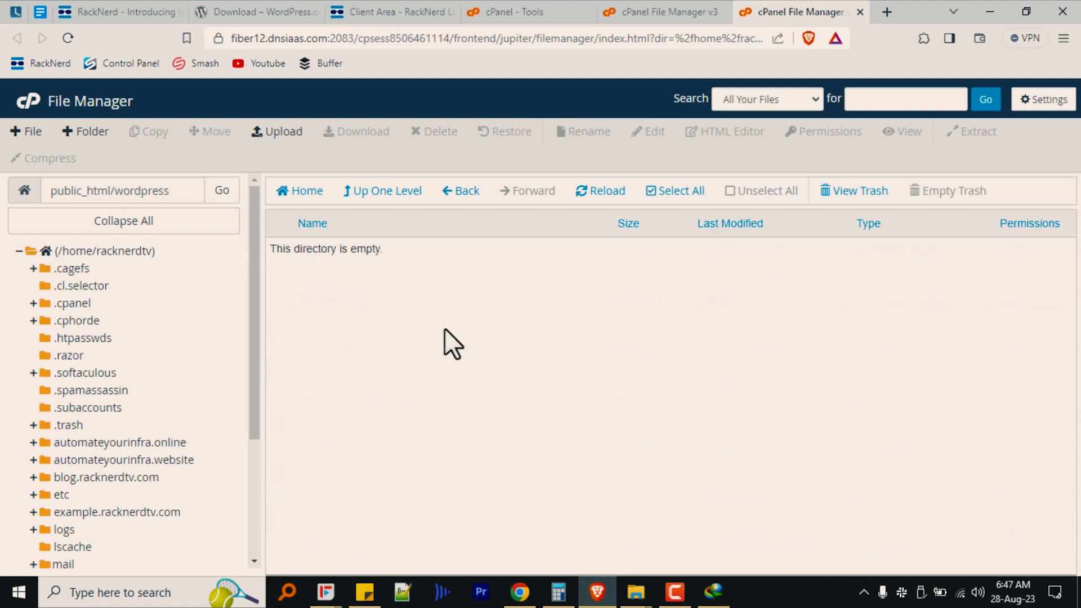
{"action": "left_click", "coordinate": [397, 201]}
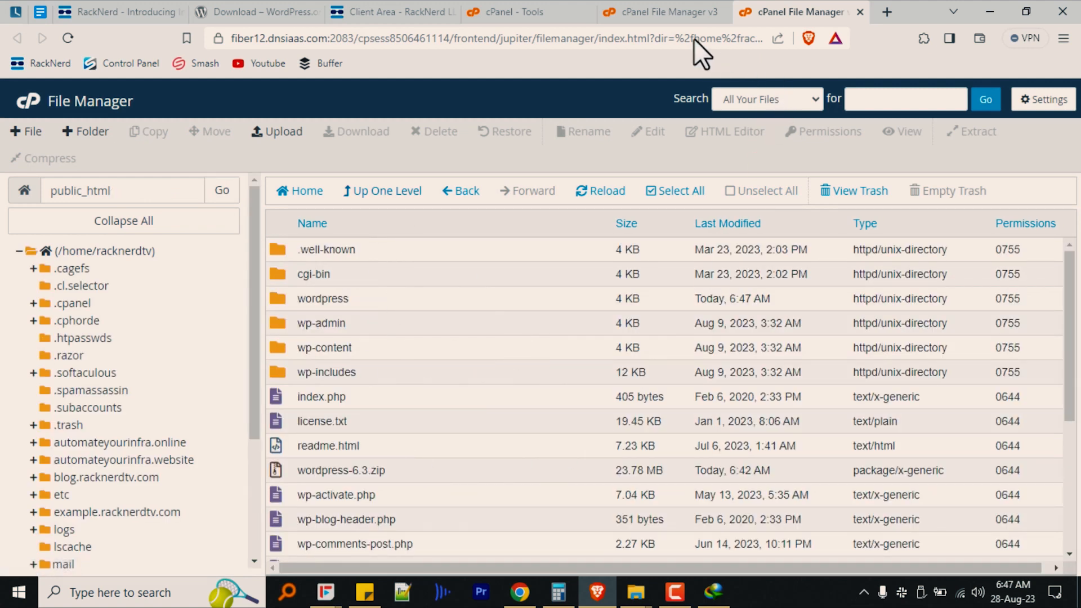
Permanently delete the wordpress-6.3.zip archive from public_html, skipping the trash.
{"action": "key", "text": "F10"}
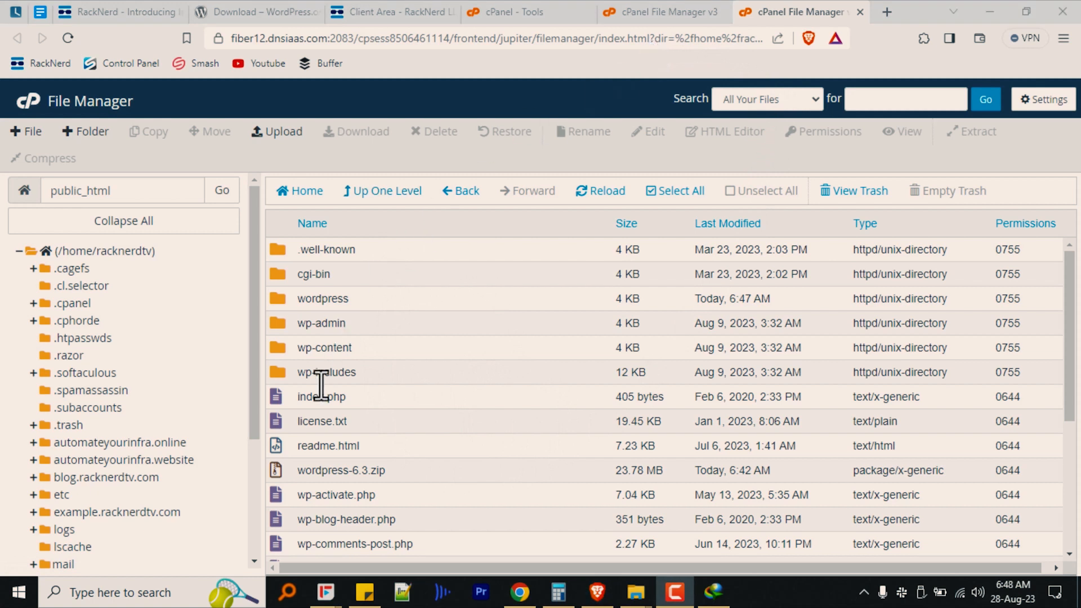
{"action": "left_click", "coordinate": [316, 471]}
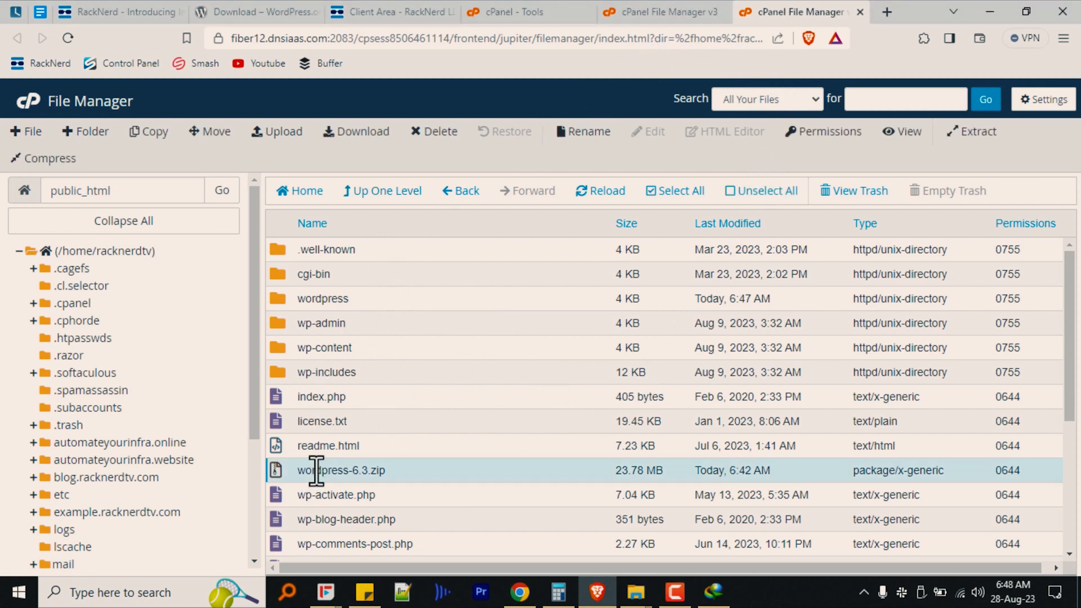
{"action": "left_click", "coordinate": [438, 136]}
{"action": "left_click", "coordinate": [424, 335]}
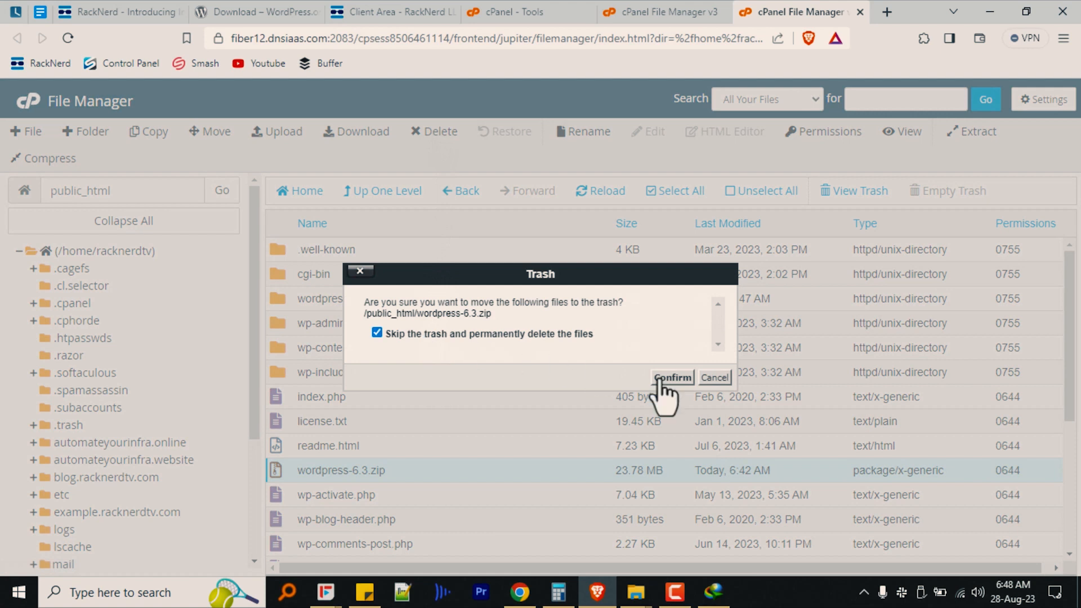
{"action": "left_click", "coordinate": [673, 377]}
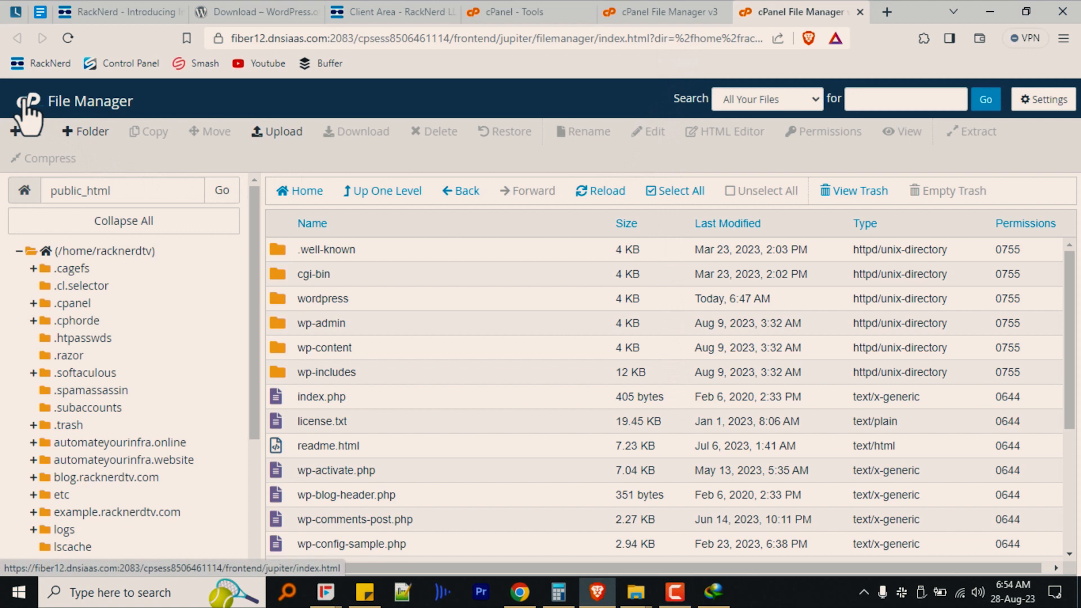
Return to the cPanel tools page, search for "datab" and open the MySQL Database Wizard.
{"action": "left_click", "coordinate": [28, 107]}
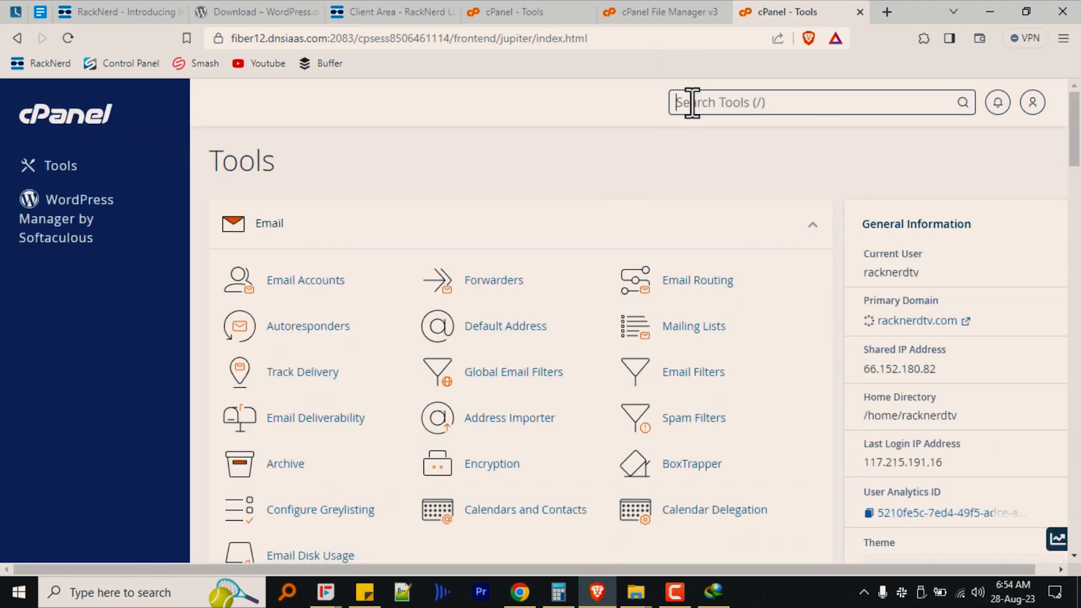
{"action": "type", "text": "datab"}
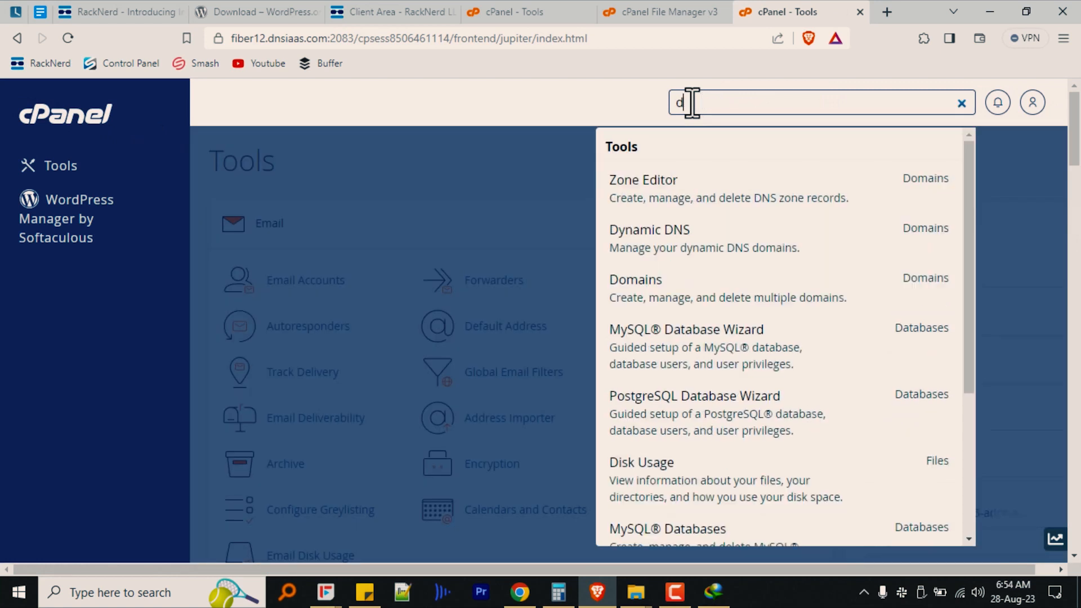
{"action": "type", "text": "atab"}
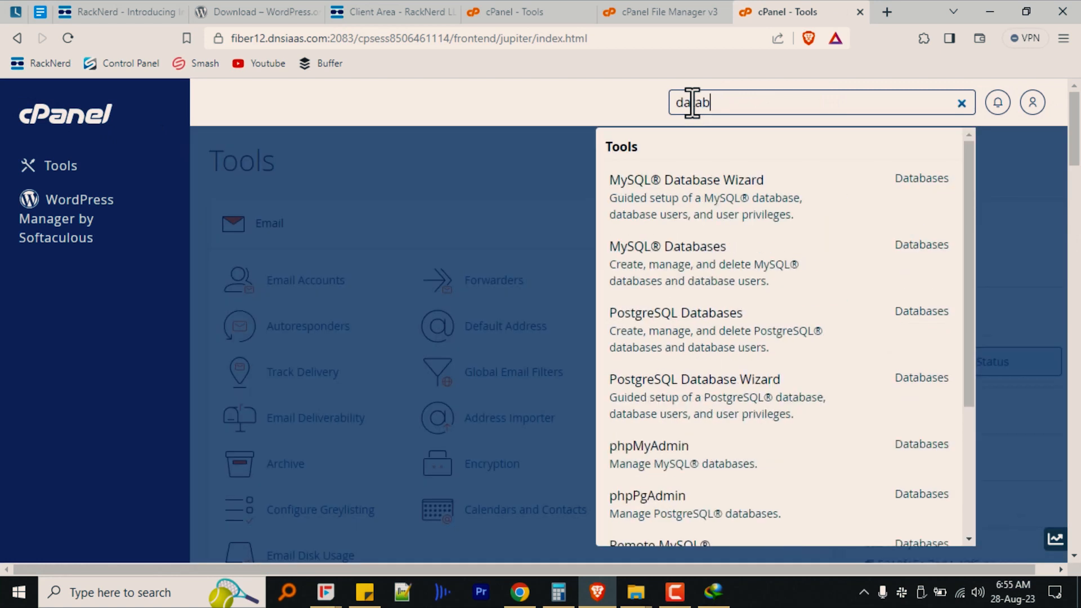
{"action": "left_click", "coordinate": [675, 192]}
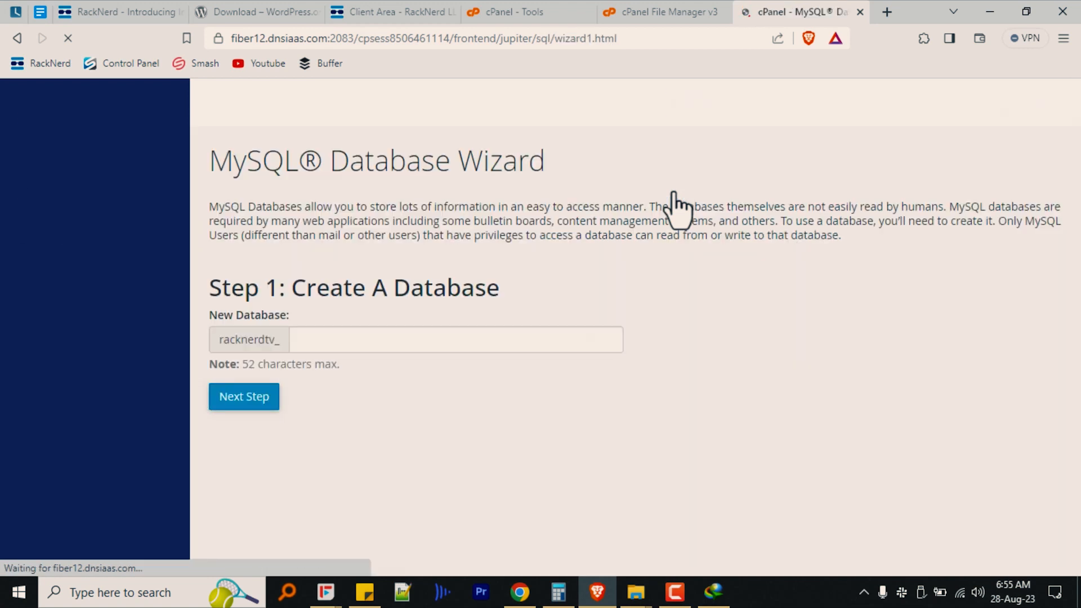
Create a new MySQL database with the name demowp after the racknerdtv_ prefix.
{"action": "double_click", "coordinate": [472, 344]}
{"action": "key", "text": "ctrl+c"}
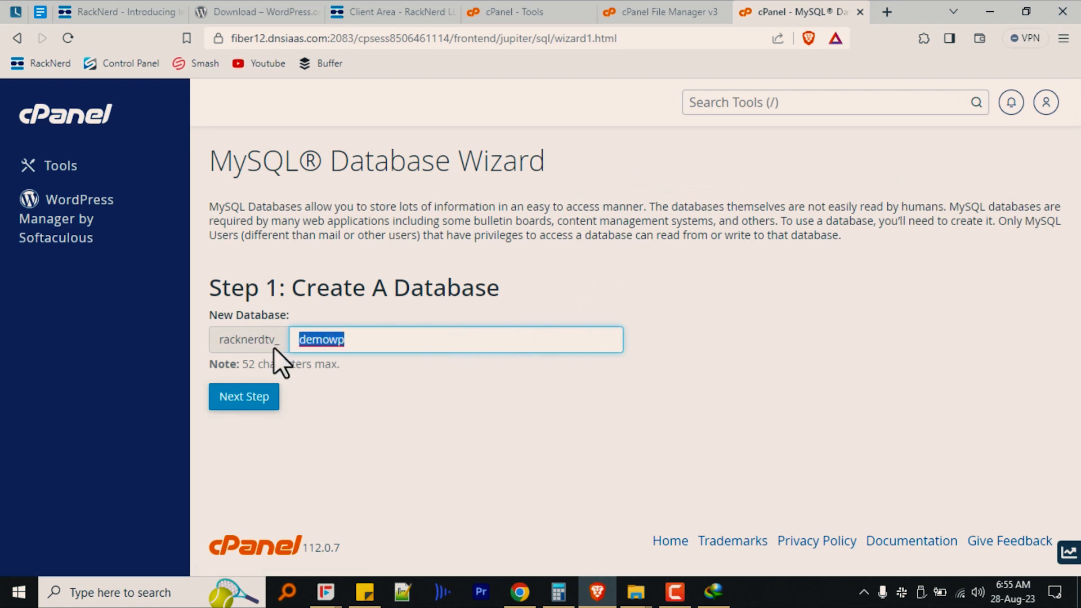
{"action": "left_click", "coordinate": [247, 397]}
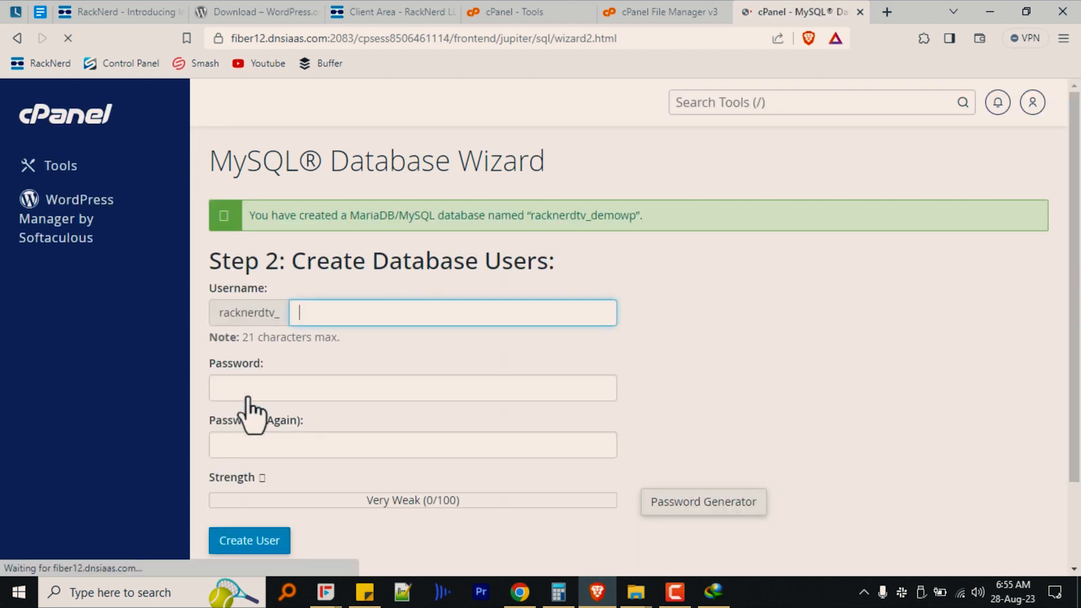
Create the database user demowp, enter its password through the Password Generator, and save the login in the browser.
{"action": "left_click", "coordinate": [314, 314]}
{"action": "key", "text": "ctrl+v"}
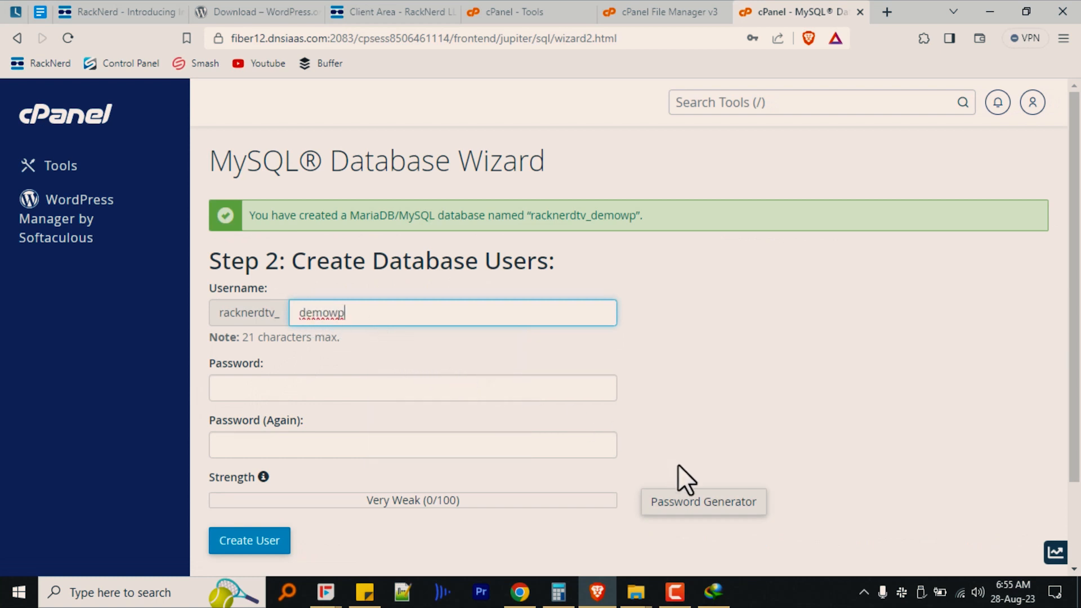
{"action": "left_click", "coordinate": [683, 503]}
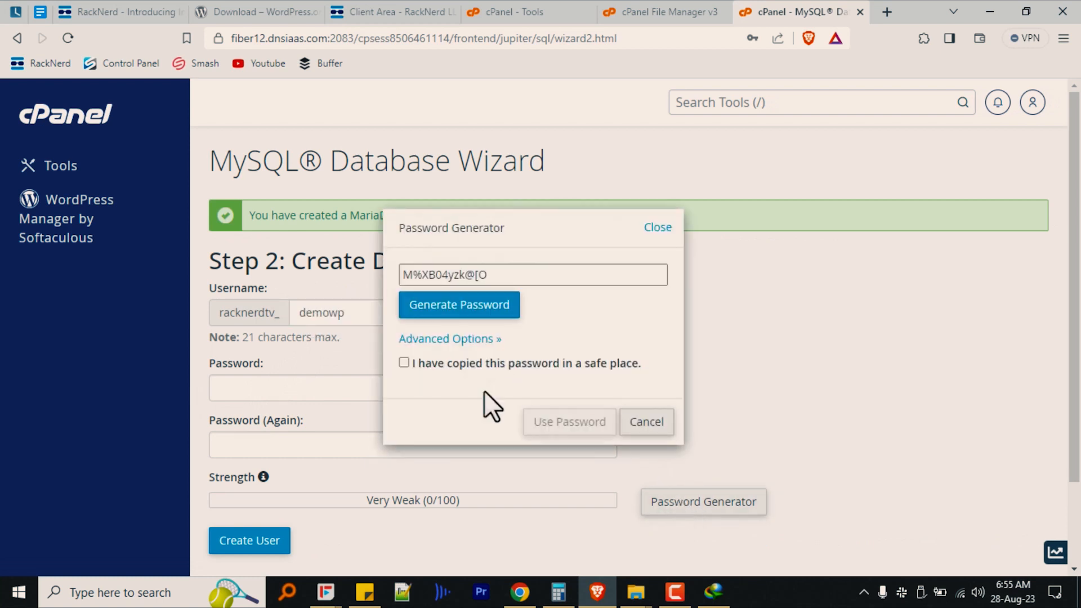
{"action": "left_click_drag", "start_coordinate": [495, 276], "coordinate": [403, 275]}
{"action": "key", "text": "ctrl+v"}
{"action": "left_click", "coordinate": [404, 363]}
{"action": "left_click", "coordinate": [541, 422]}
{"action": "scroll", "coordinate": [417, 426], "scroll_direction": "down", "scroll_amount": 2}
{"action": "left_click", "coordinate": [266, 437]}
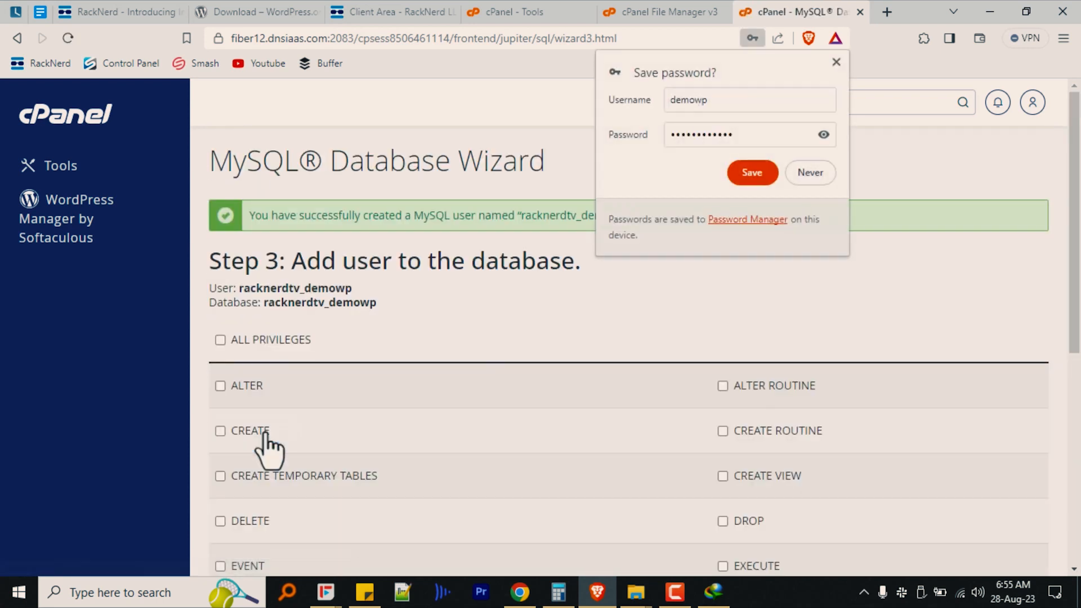
{"action": "left_click", "coordinate": [755, 173]}
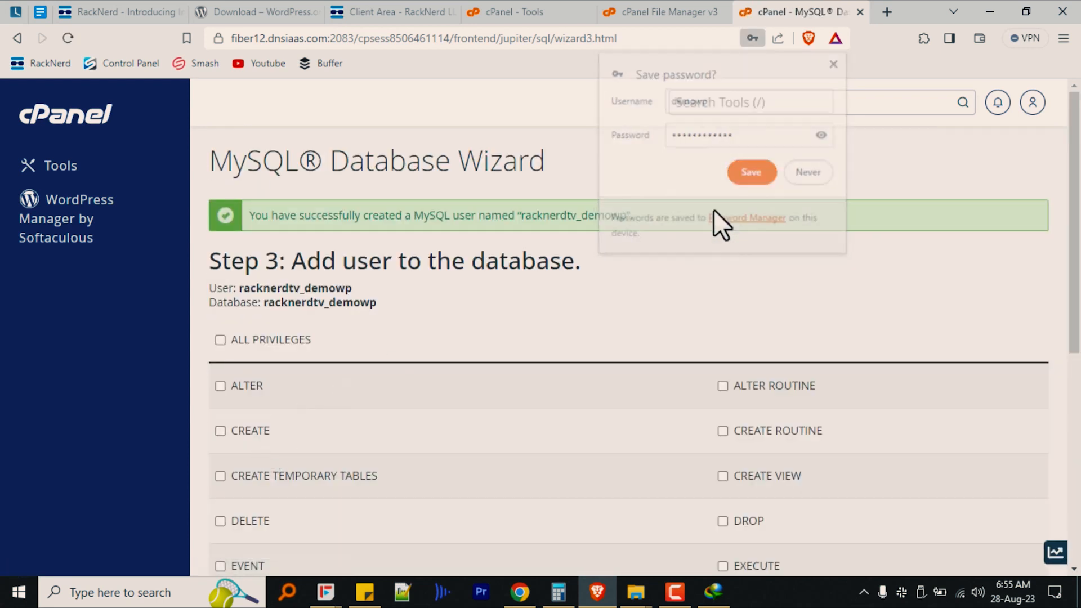
Grant the database user ALL PRIVILEGES on the database and finish the wizard.
{"action": "left_click", "coordinate": [268, 341]}
{"action": "scroll", "coordinate": [268, 341], "scroll_direction": "down", "scroll_amount": 7}
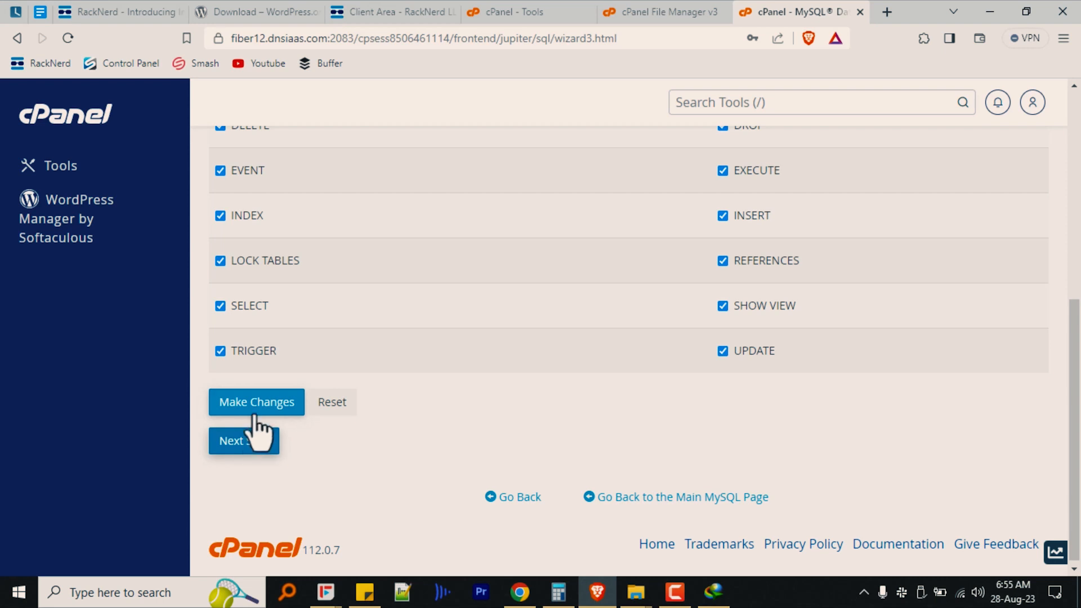
{"action": "left_click", "coordinate": [254, 418]}
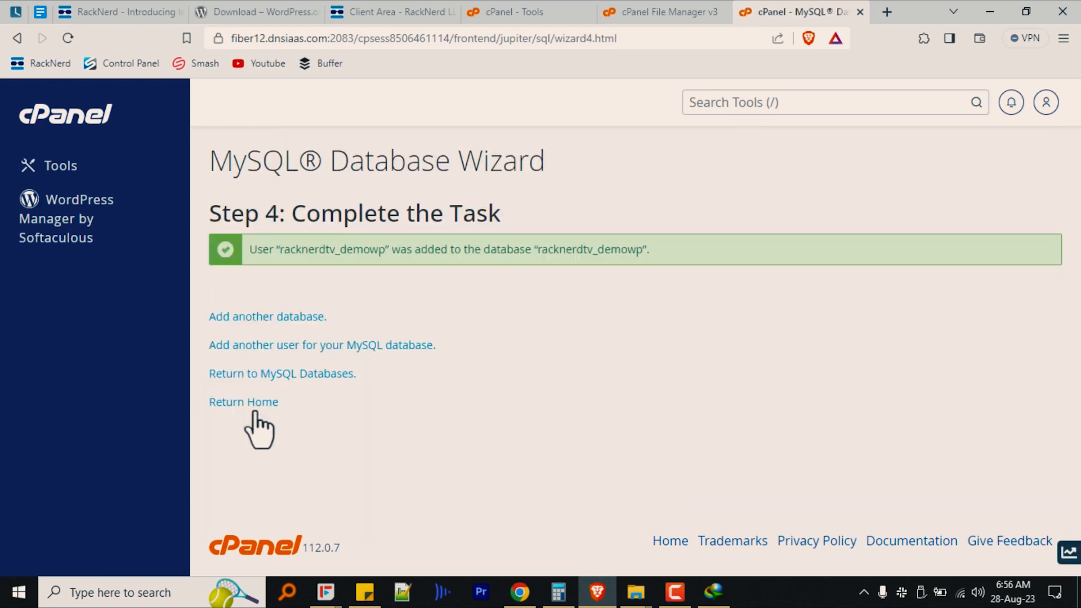
Search the cPanel tools for "file", open File Manager and go to the public_html folder.
{"action": "left_click", "coordinate": [717, 112]}
{"action": "type", "text": "file"}
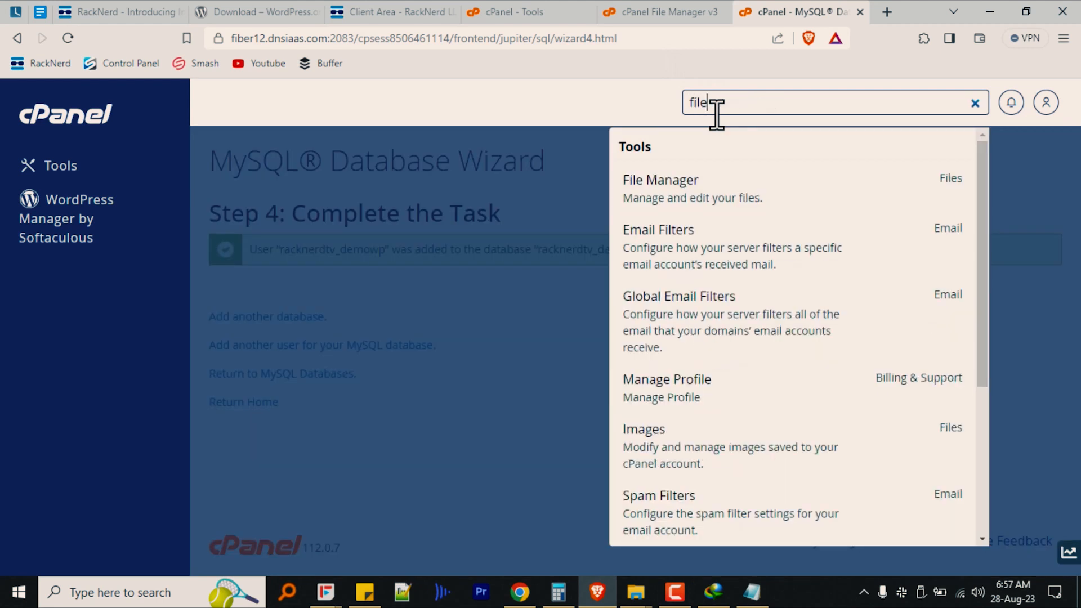
{"action": "left_click", "coordinate": [678, 191]}
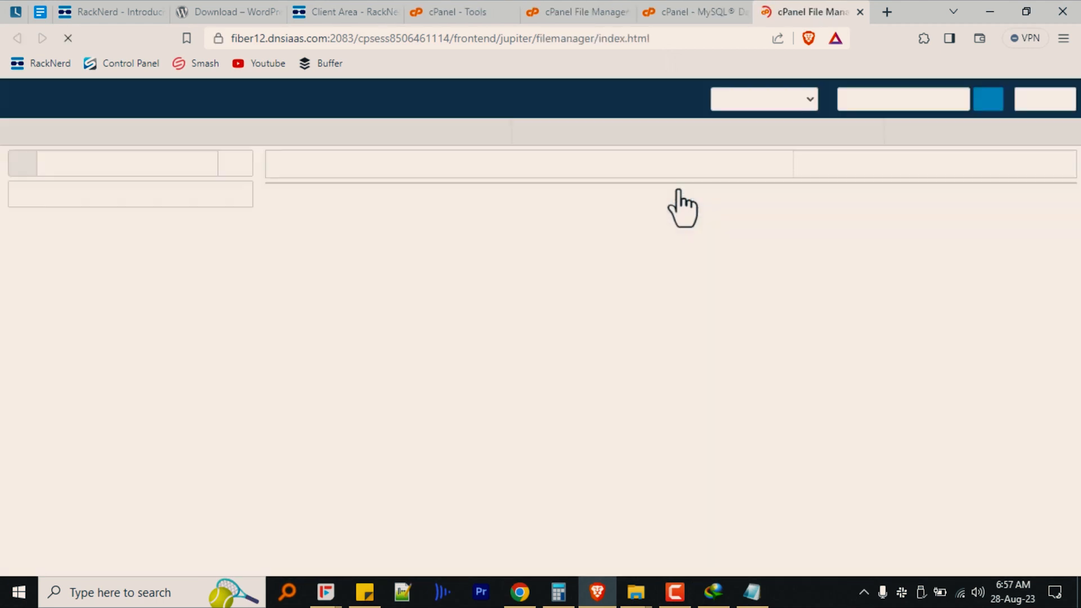
{"action": "scroll", "coordinate": [112, 481], "scroll_direction": "down", "scroll_amount": 3}
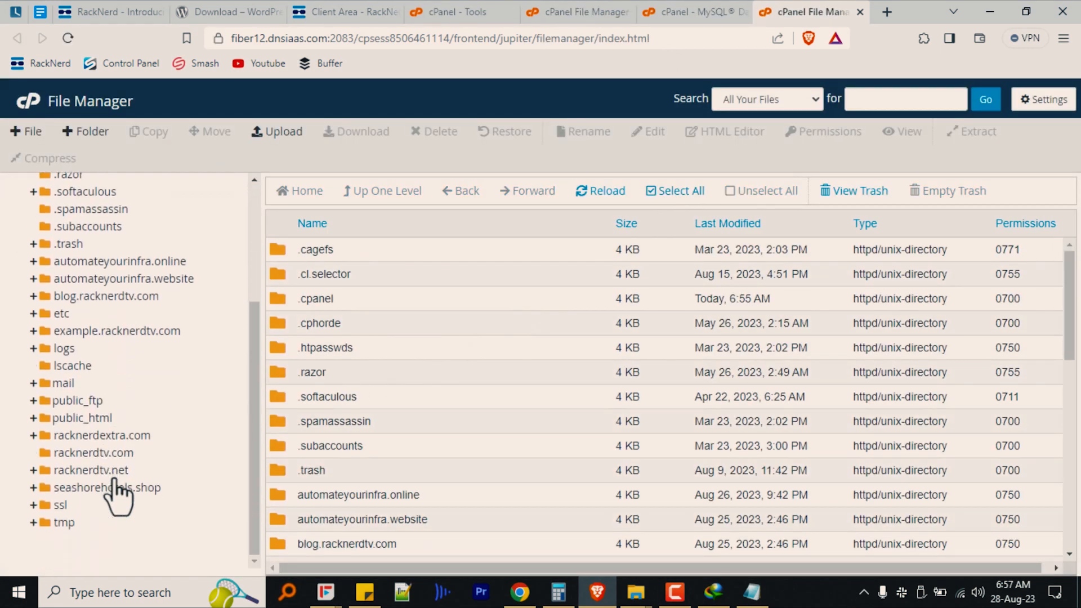
{"action": "left_click", "coordinate": [90, 416]}
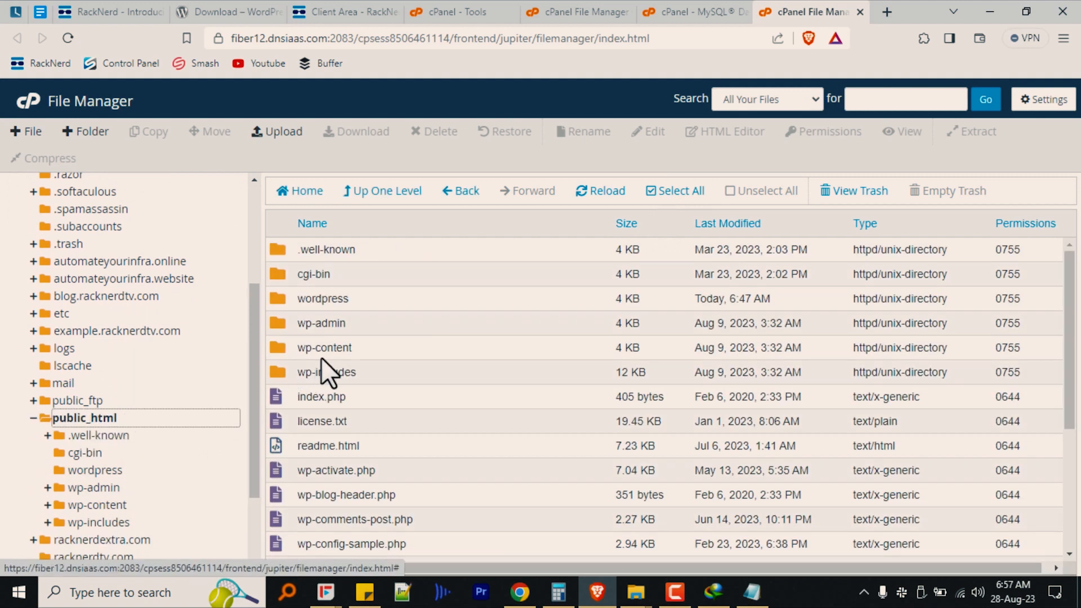
Rename wp-config-sample.php in public_html to wp-config.php.
{"action": "scroll", "coordinate": [321, 357], "scroll_direction": "down", "scroll_amount": 3}
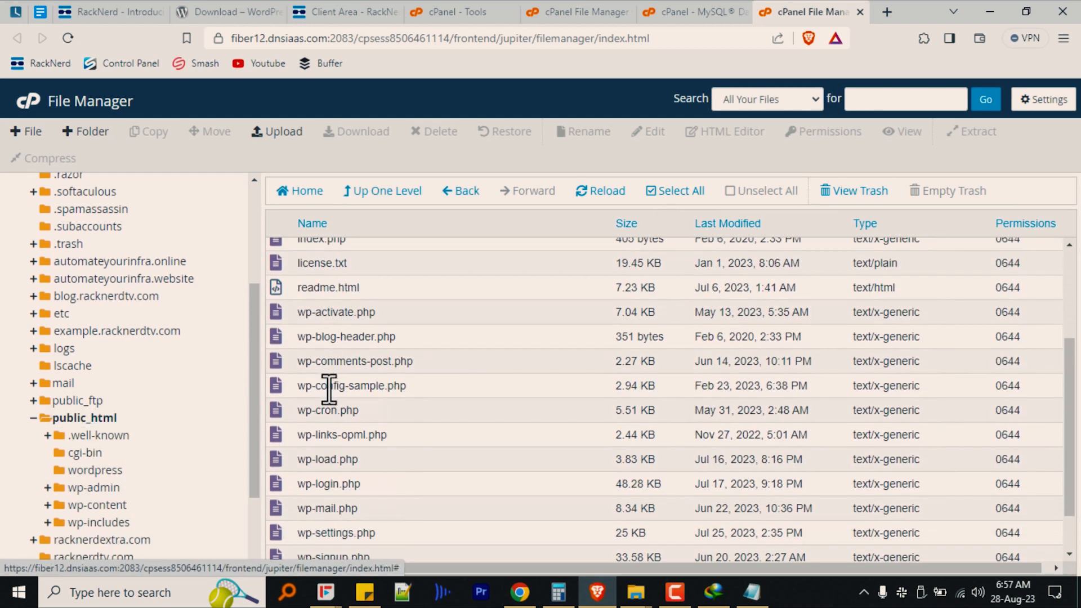
{"action": "right_click", "coordinate": [329, 387]}
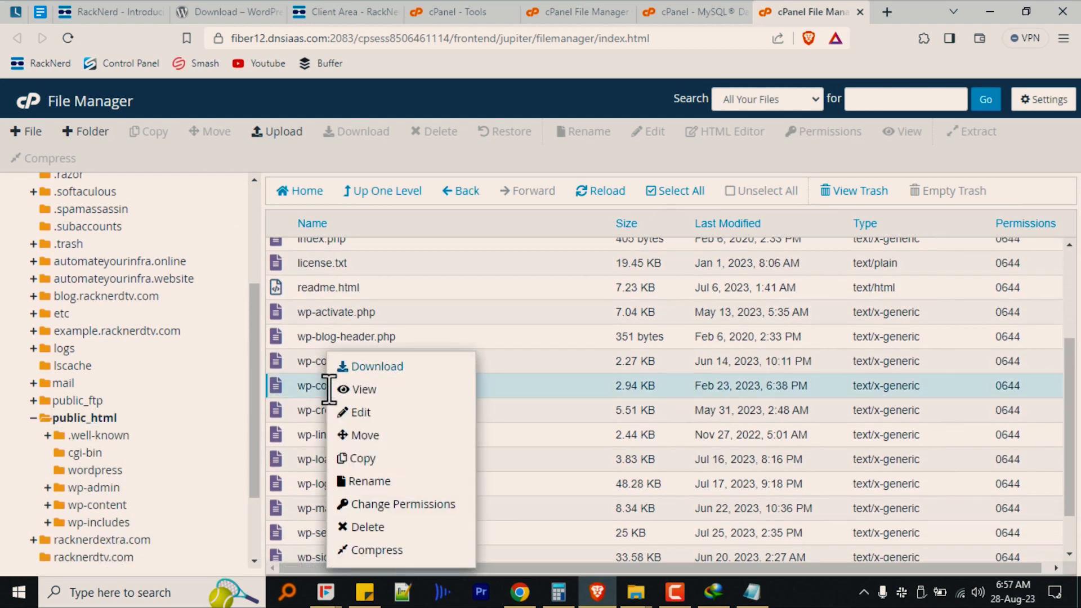
{"action": "left_click", "coordinate": [372, 483]}
{"action": "left_click_drag", "start_coordinate": [424, 345], "coordinate": [464, 345]}
{"action": "key", "text": "BackSpace"}
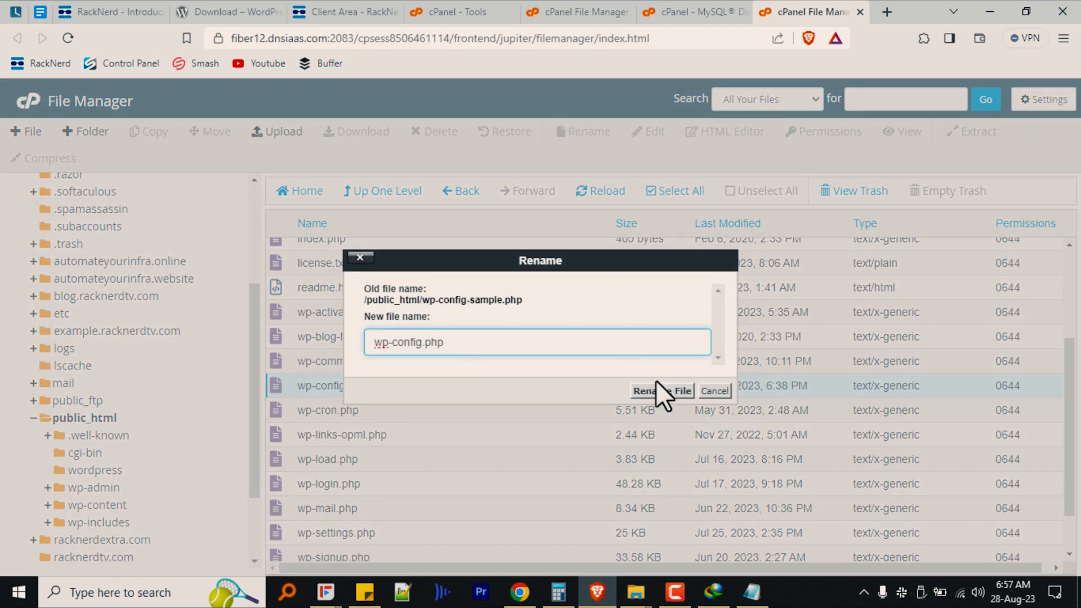
{"action": "left_click", "coordinate": [659, 391]}
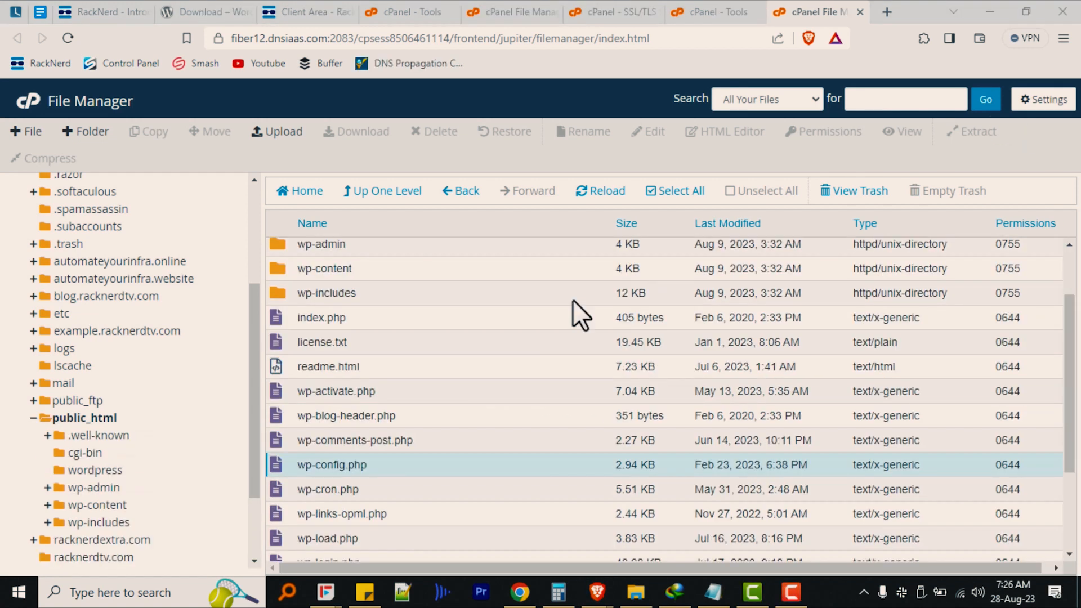
Open wp-config.php for editing and set both DB_USER and DB_NAME to racknerdtv_demowp, using the details noted in Notepad.
{"action": "right_click", "coordinate": [371, 464]}
{"action": "left_click", "coordinate": [413, 414]}
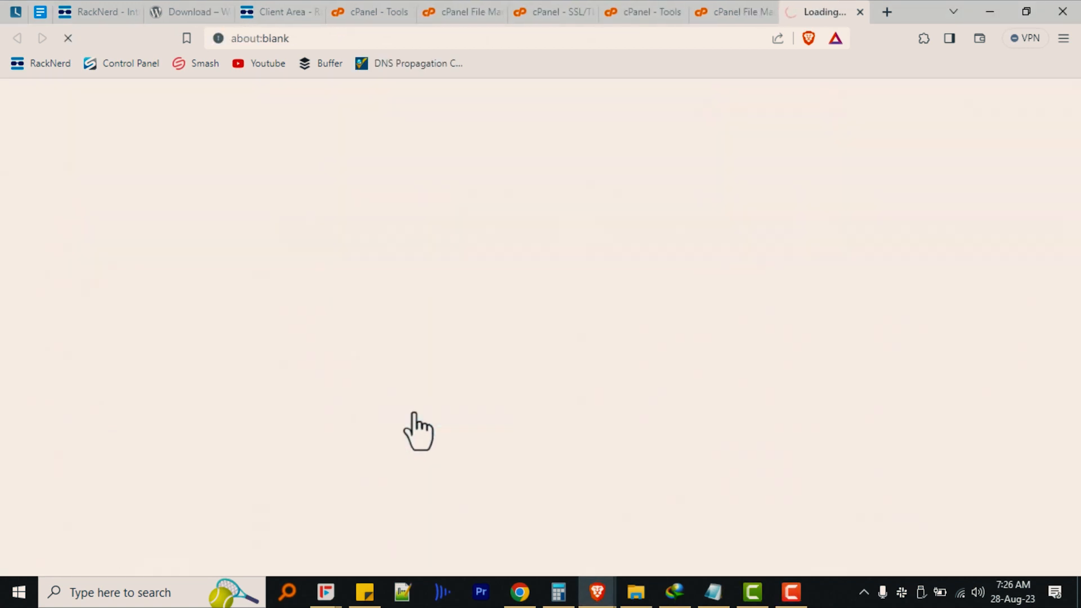
{"action": "left_click_drag", "start_coordinate": [43, 422], "coordinate": [44, 504]}
{"action": "double_click", "coordinate": [227, 422]}
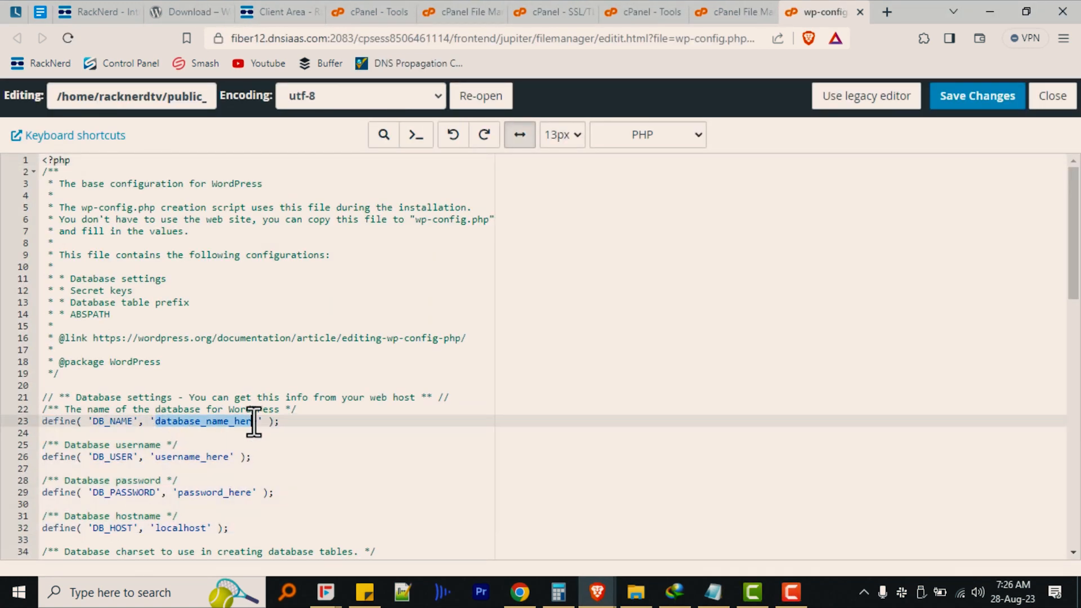
{"action": "key", "text": "alt+Tab"}
{"action": "left_click", "coordinate": [269, 235]}
{"action": "left_click_drag", "start_coordinate": [268, 236], "coordinate": [484, 233]}
{"action": "left_click", "coordinate": [695, 193]}
{"action": "left_click_drag", "start_coordinate": [155, 457], "coordinate": [231, 456]}
{"action": "type", "text": "racknerdtv_demowp"}
{"action": "left_click_drag", "start_coordinate": [155, 422], "coordinate": [256, 422]}
{"action": "type", "text": "racknerdtv_demowp"}
Copy the database password from the Notepad notes into DB_PASSWORD, keep DB_HOST as localhost, then save and close wp-config.php.
{"action": "left_click", "coordinate": [713, 593]}
{"action": "double_click", "coordinate": [415, 288]}
{"action": "key", "text": "ctrl+c"}
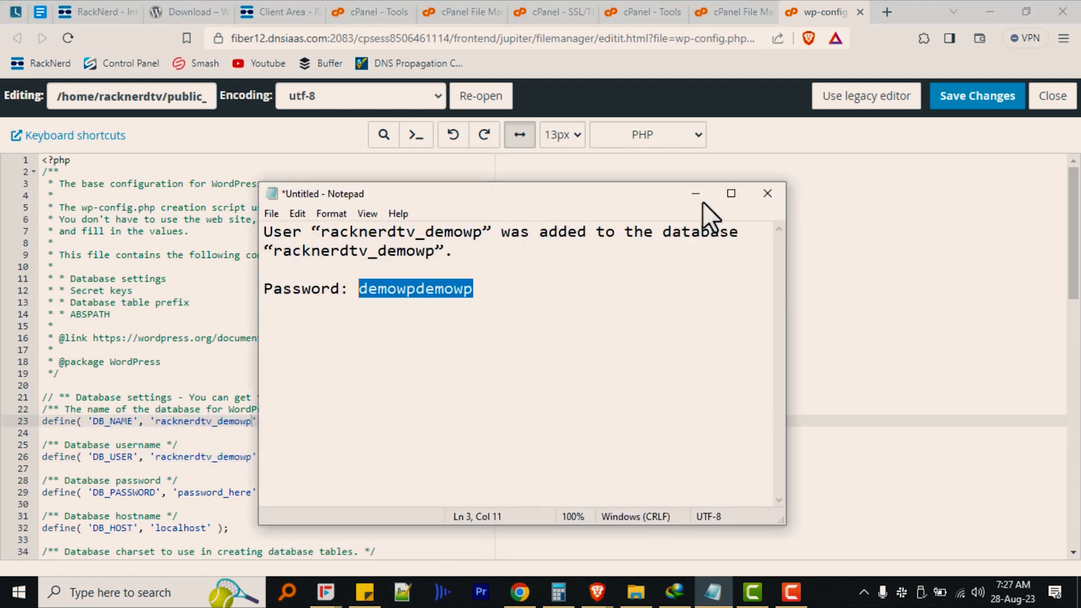
{"action": "left_click", "coordinate": [696, 194]}
{"action": "left_click_drag", "start_coordinate": [176, 492], "coordinate": [253, 492]}
{"action": "key", "text": "ctrl+v"}
{"action": "double_click", "coordinate": [200, 527]}
{"action": "key", "text": "ctrl+s"}
{"action": "left_click", "coordinate": [860, 12]}
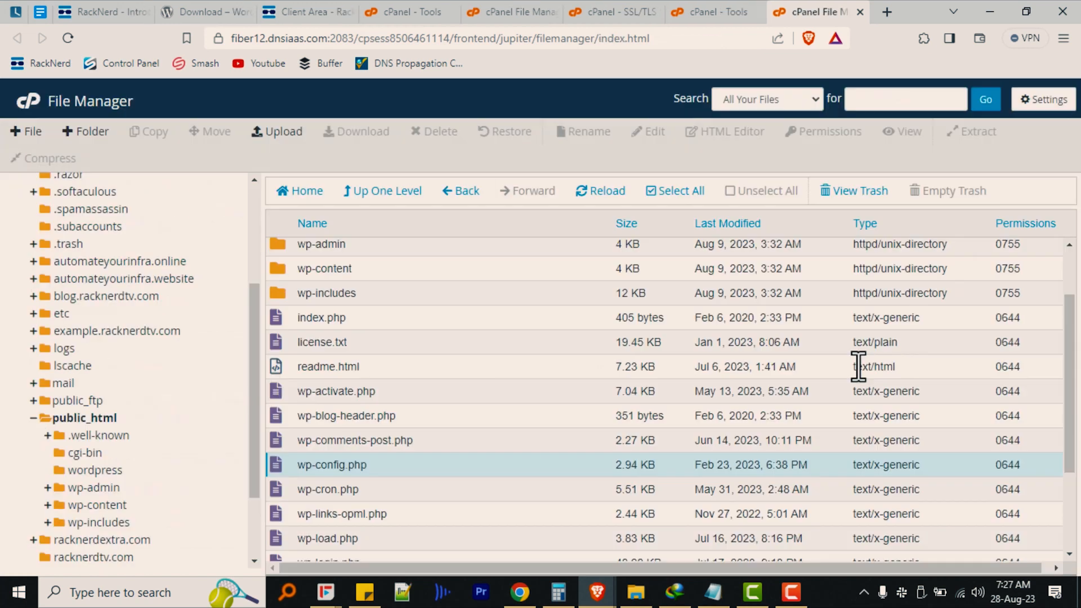
Load racknerdtv.com in a new tab and continue the WordPress installer in English (United States).
{"action": "left_click", "coordinate": [887, 12]}
{"action": "type", "text": "racknerdtv.com"}
{"action": "key", "text": "Return"}
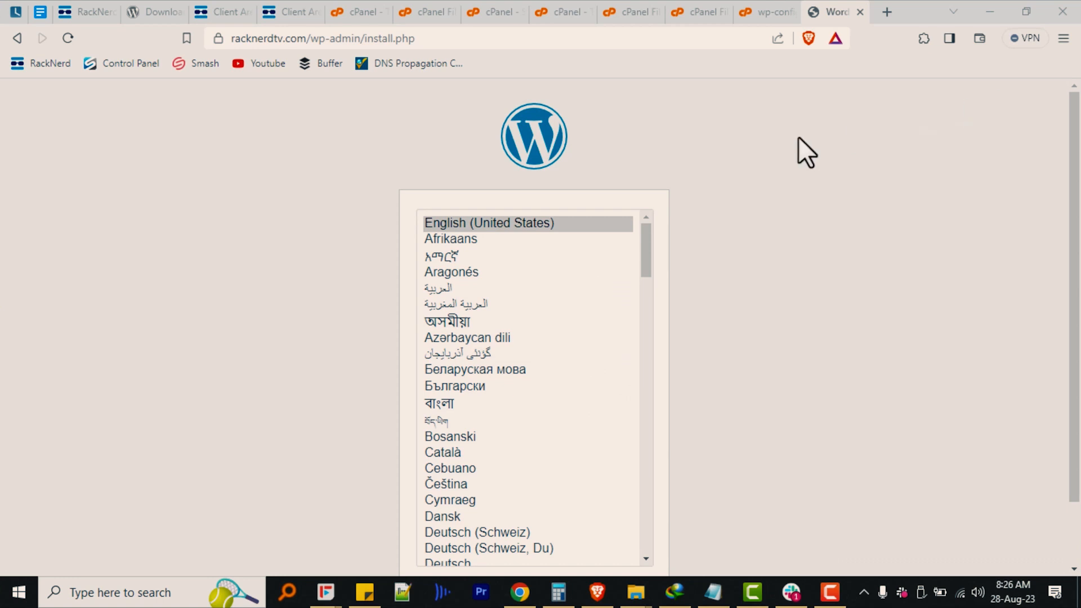
{"action": "scroll", "coordinate": [711, 326], "scroll_direction": "down", "scroll_amount": 1}
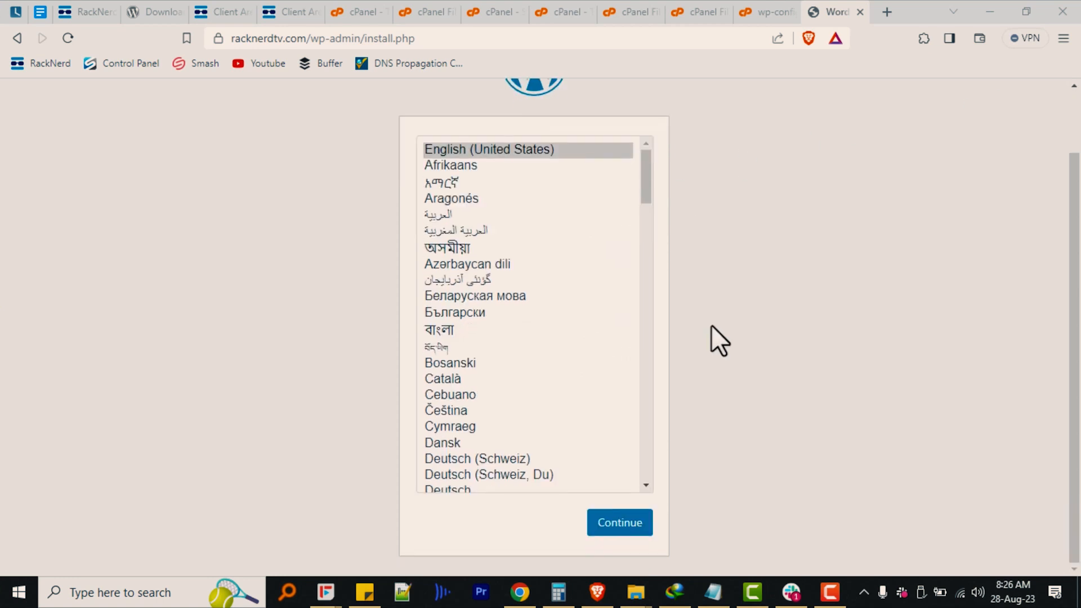
{"action": "left_click", "coordinate": [616, 524]}
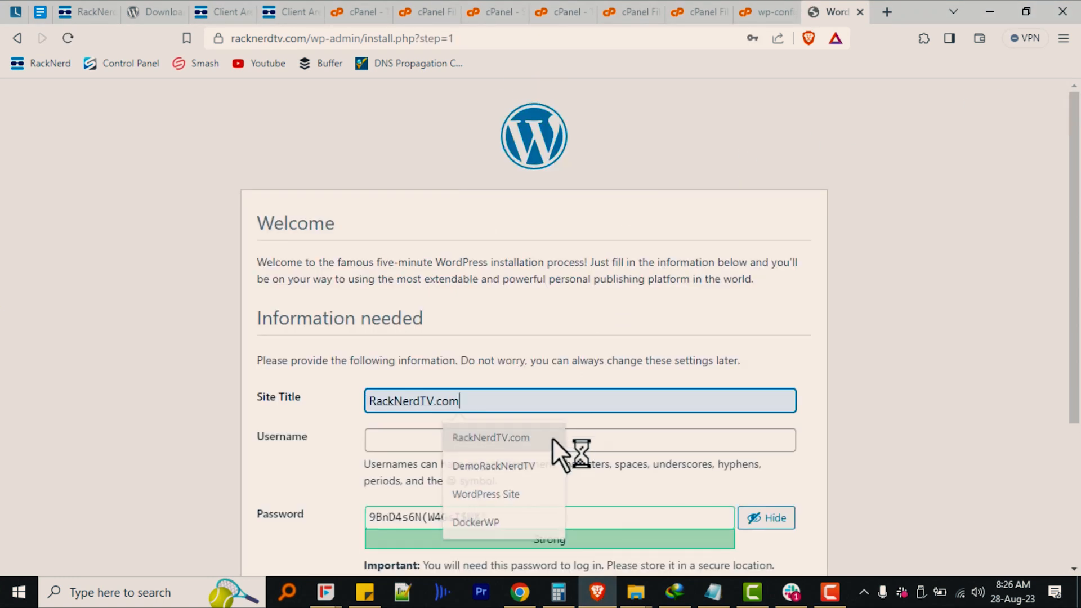
Set the site title to RackNerdTV.com and the username to RackNerdTV.
{"action": "left_click", "coordinate": [552, 437]}
{"action": "left_click_drag", "start_coordinate": [465, 402], "coordinate": [362, 400]}
{"action": "key", "text": "ctrl+c"}
{"action": "left_click", "coordinate": [395, 442]}
{"action": "key", "text": "ctrl+v"}
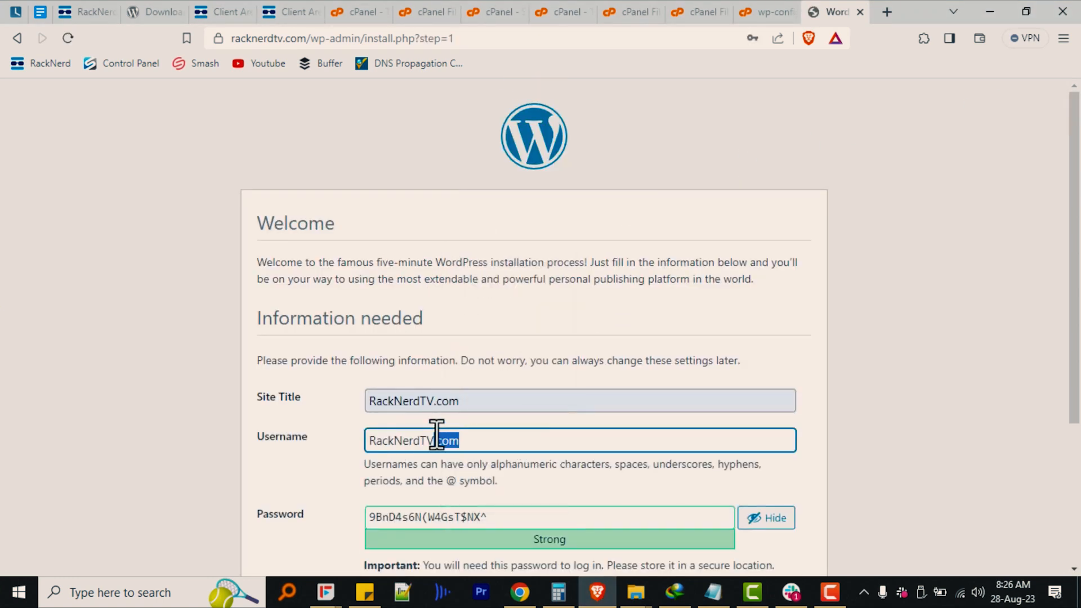
{"action": "key", "text": "BackSpace"}
Hide the generated password, fill in the admin e-mail, discourage search engines from indexing the site, and install WordPress.
{"action": "scroll", "coordinate": [738, 377], "scroll_direction": "down", "scroll_amount": 3}
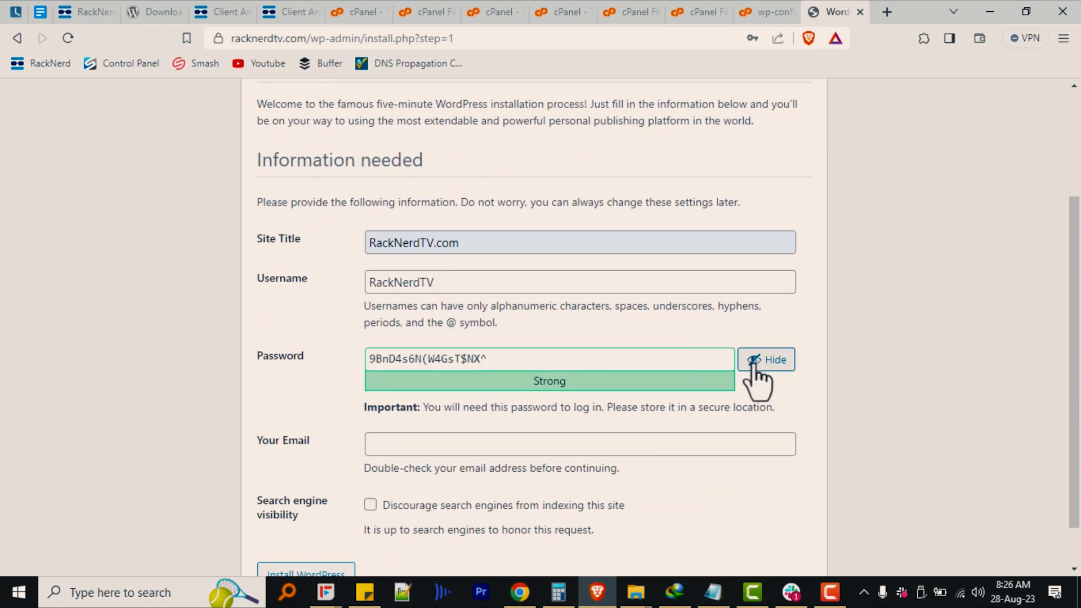
{"action": "left_click_drag", "start_coordinate": [488, 359], "coordinate": [337, 365]}
{"action": "left_click", "coordinate": [749, 362]}
{"action": "left_click", "coordinate": [488, 445]}
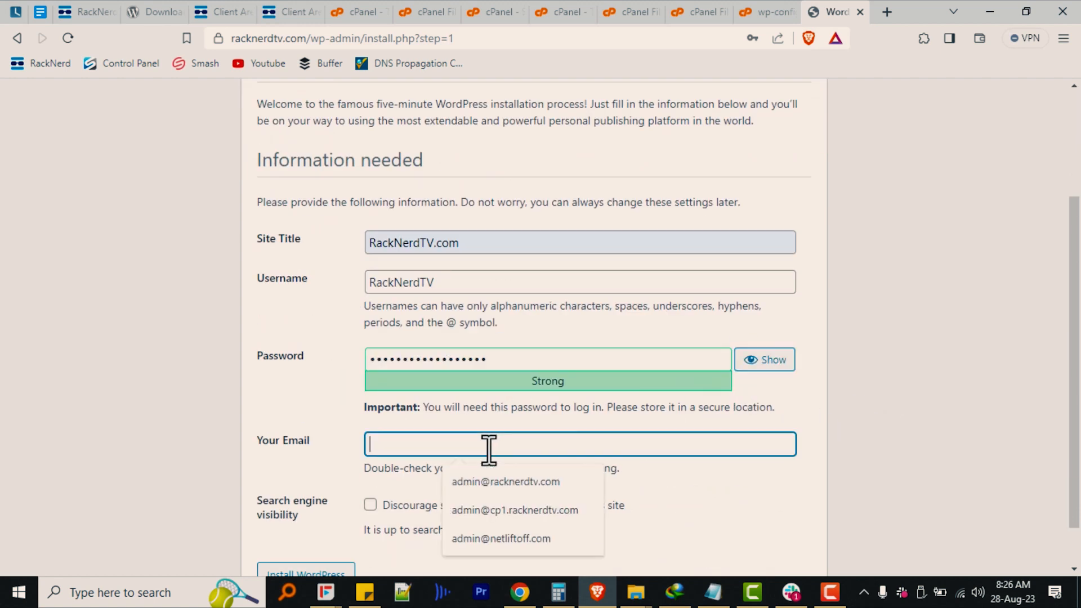
{"action": "left_click", "coordinate": [541, 480]}
{"action": "scroll", "coordinate": [486, 372], "scroll_direction": "down", "scroll_amount": 1}
{"action": "left_click", "coordinate": [370, 453]}
{"action": "left_click", "coordinate": [321, 530]}
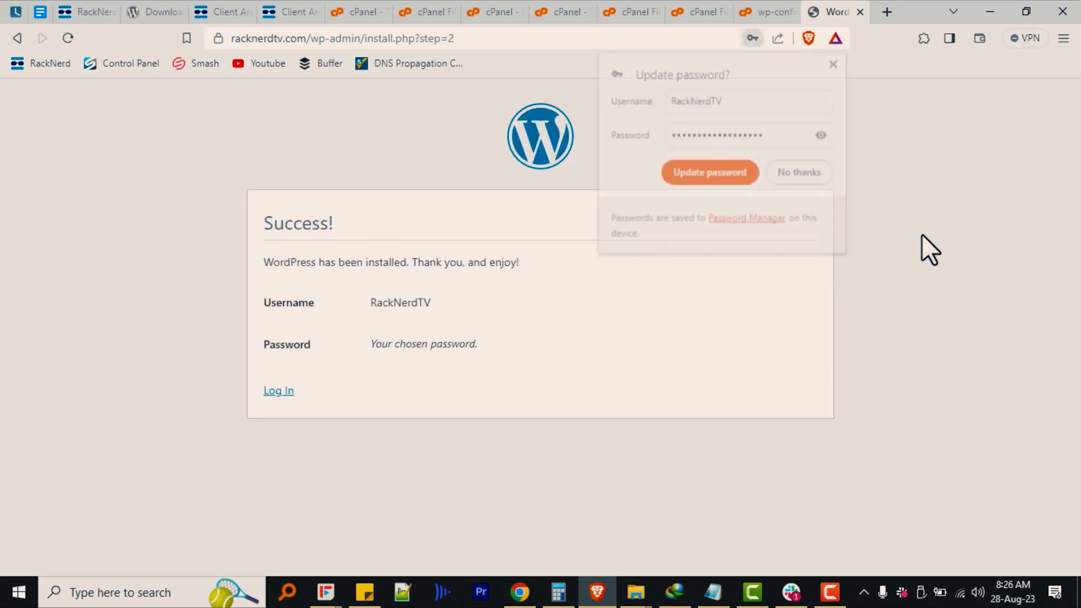
Update the browser's saved password for the new WordPress account and proceed to the login page.
{"action": "left_click", "coordinate": [722, 177]}
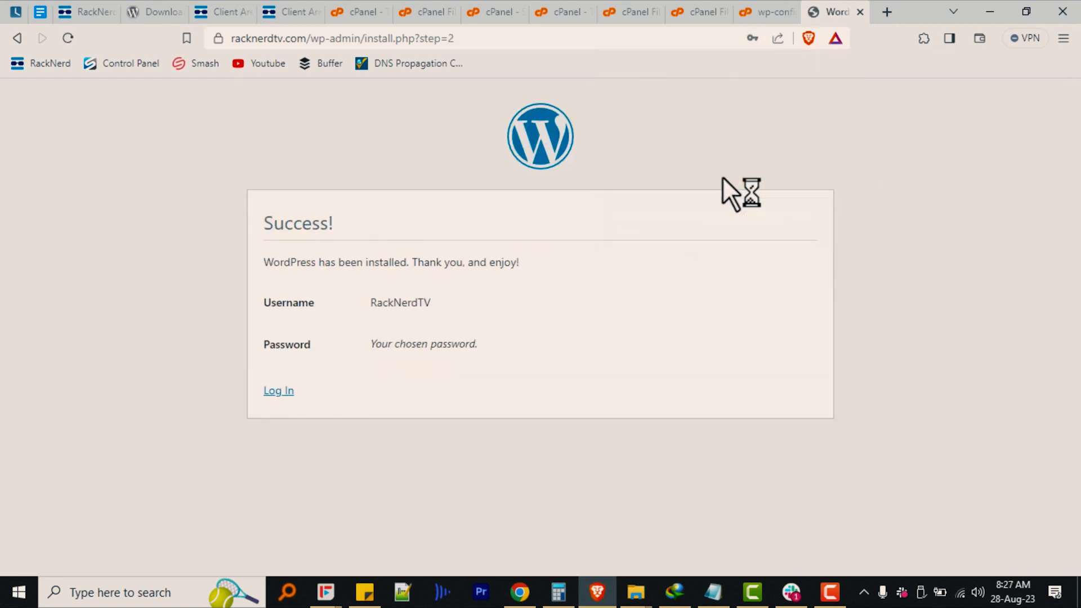
{"action": "left_click", "coordinate": [276, 393]}
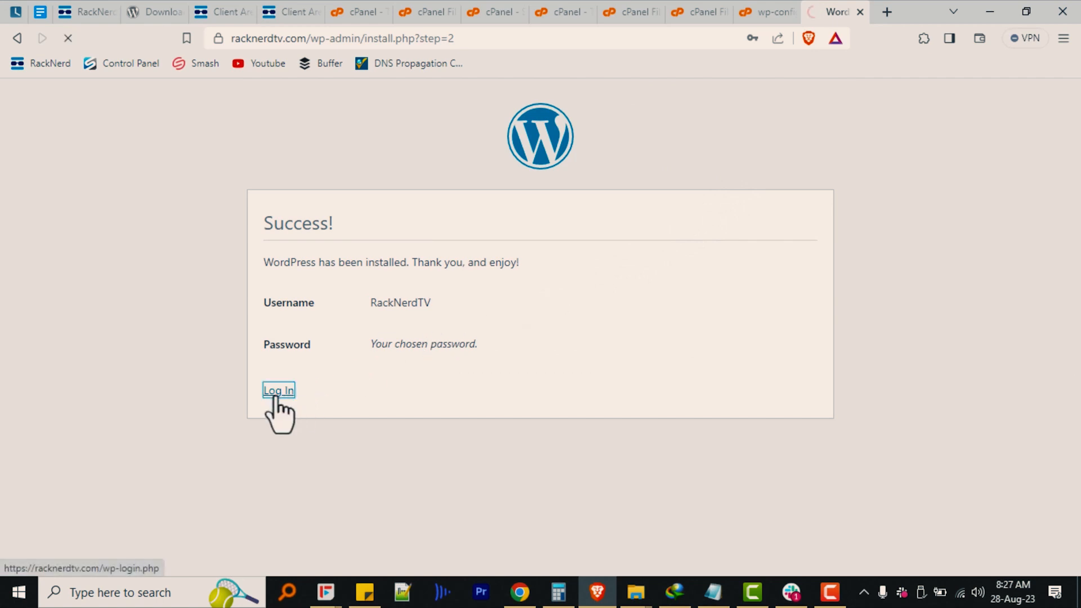